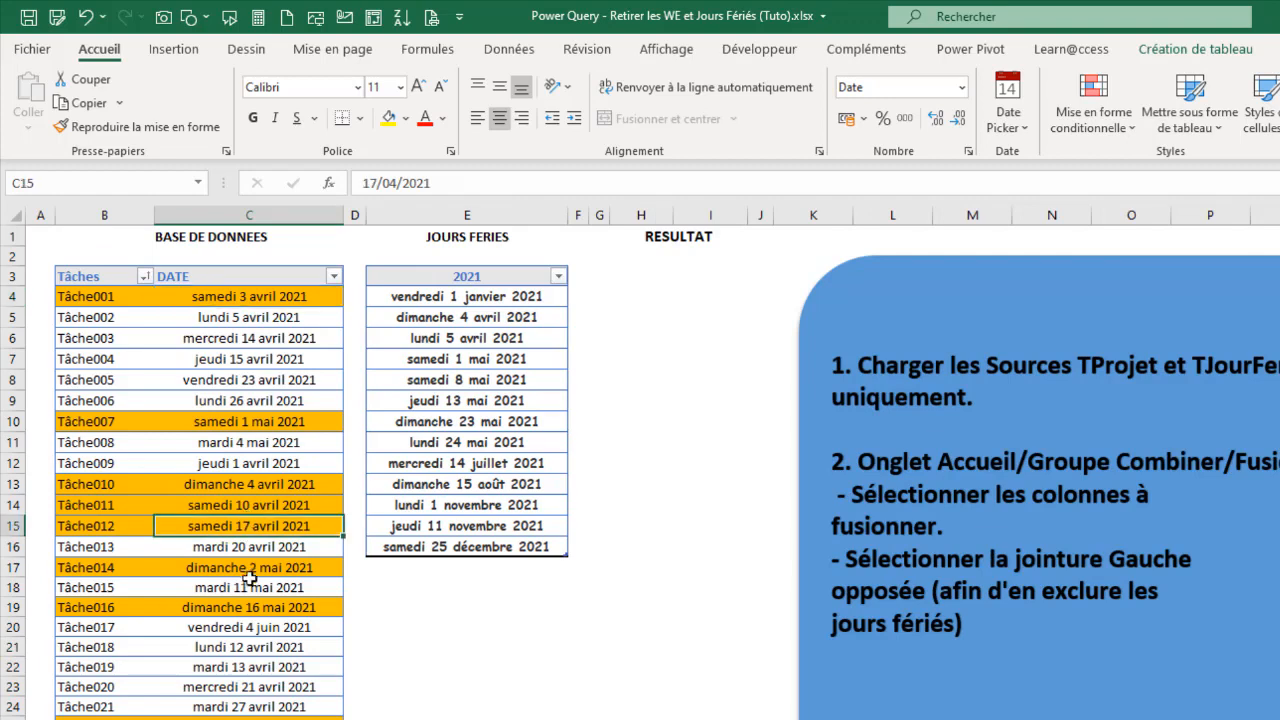
# - Examine the task dates in the database table and the public holiday dates and formulas in the 2021 table
pyautogui.click(248, 604)
pyautogui.scroll(-20, 640, 450)
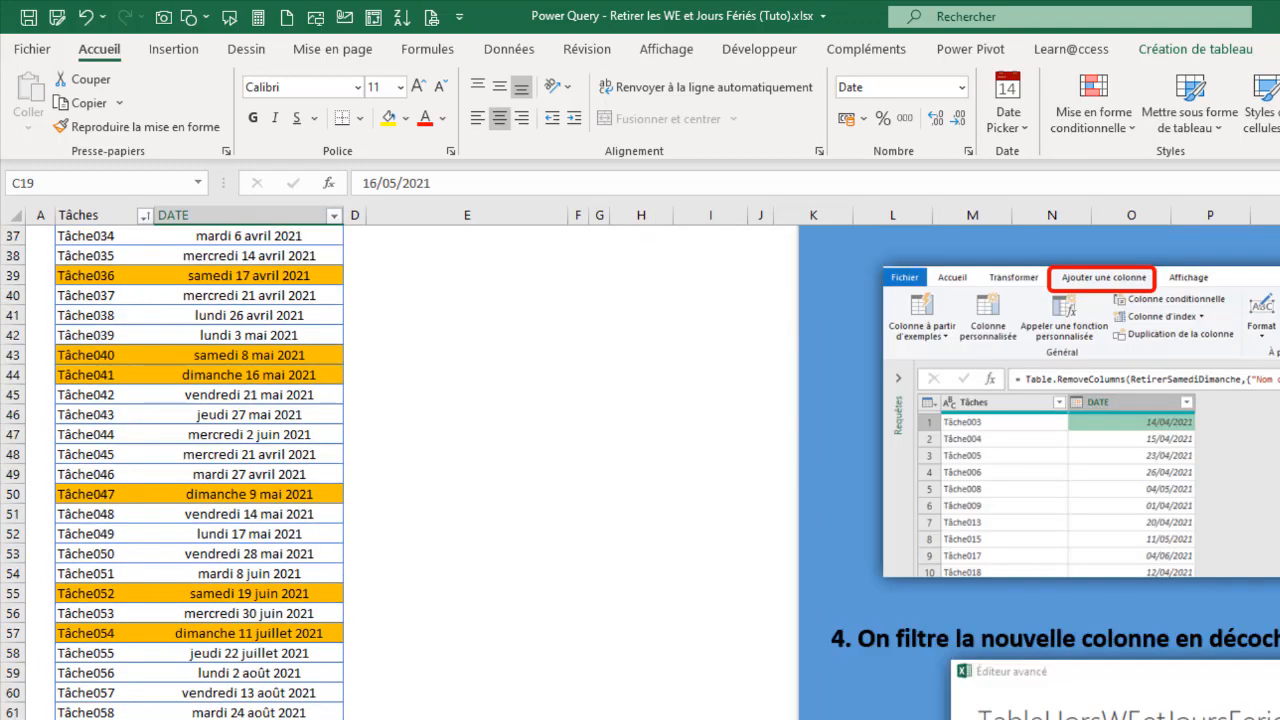
pyautogui.scroll(20, 640, 450)
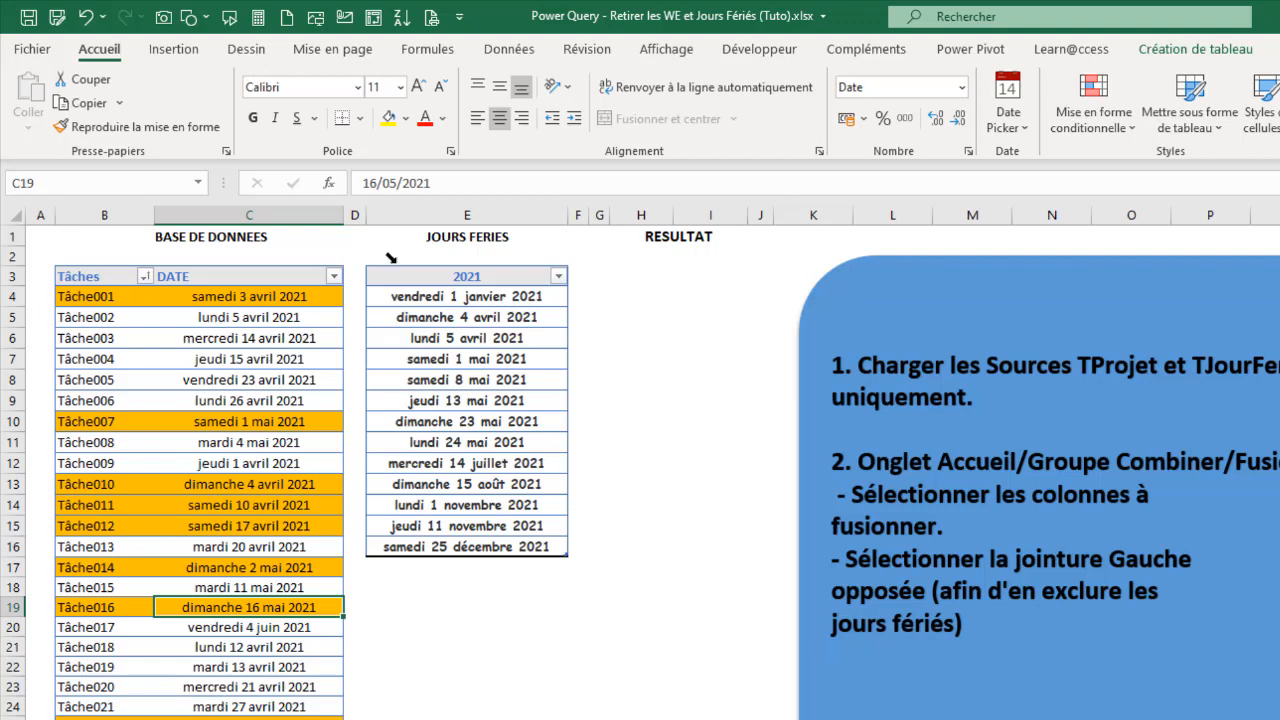
pyautogui.click(454, 298)
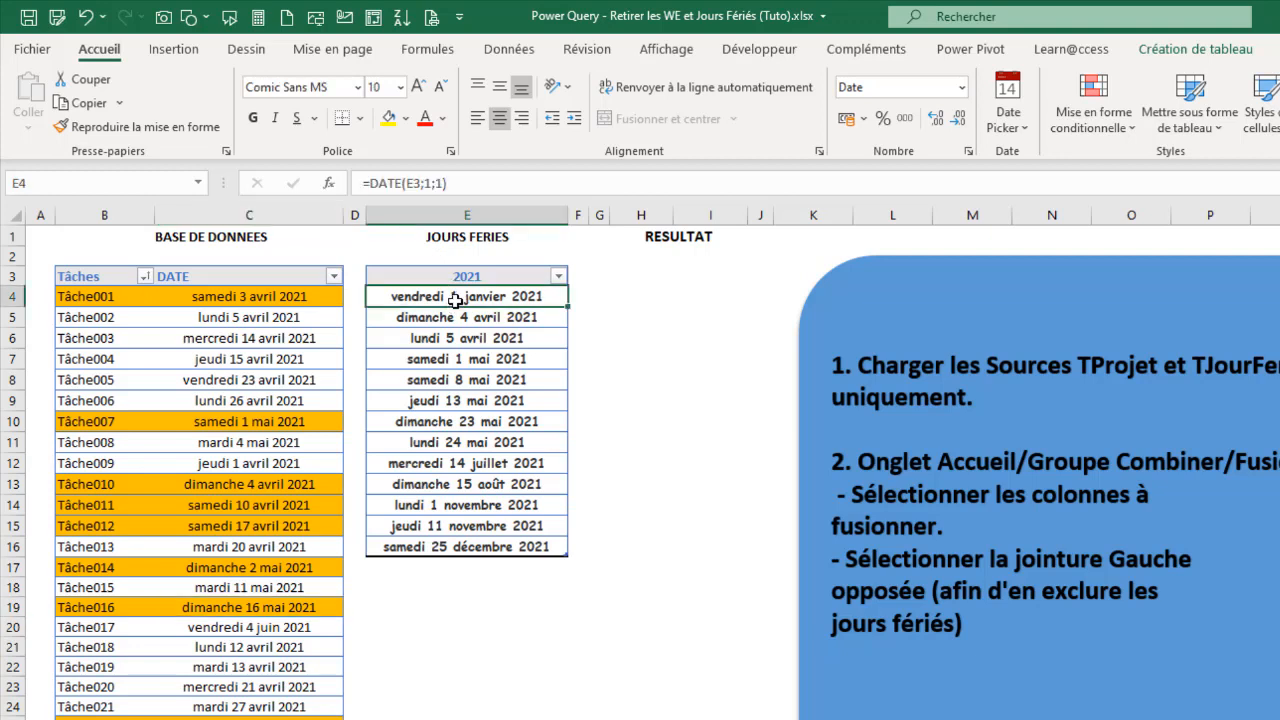
pyautogui.click(472, 360)
pyautogui.click(472, 422)
pyautogui.click(470, 502)
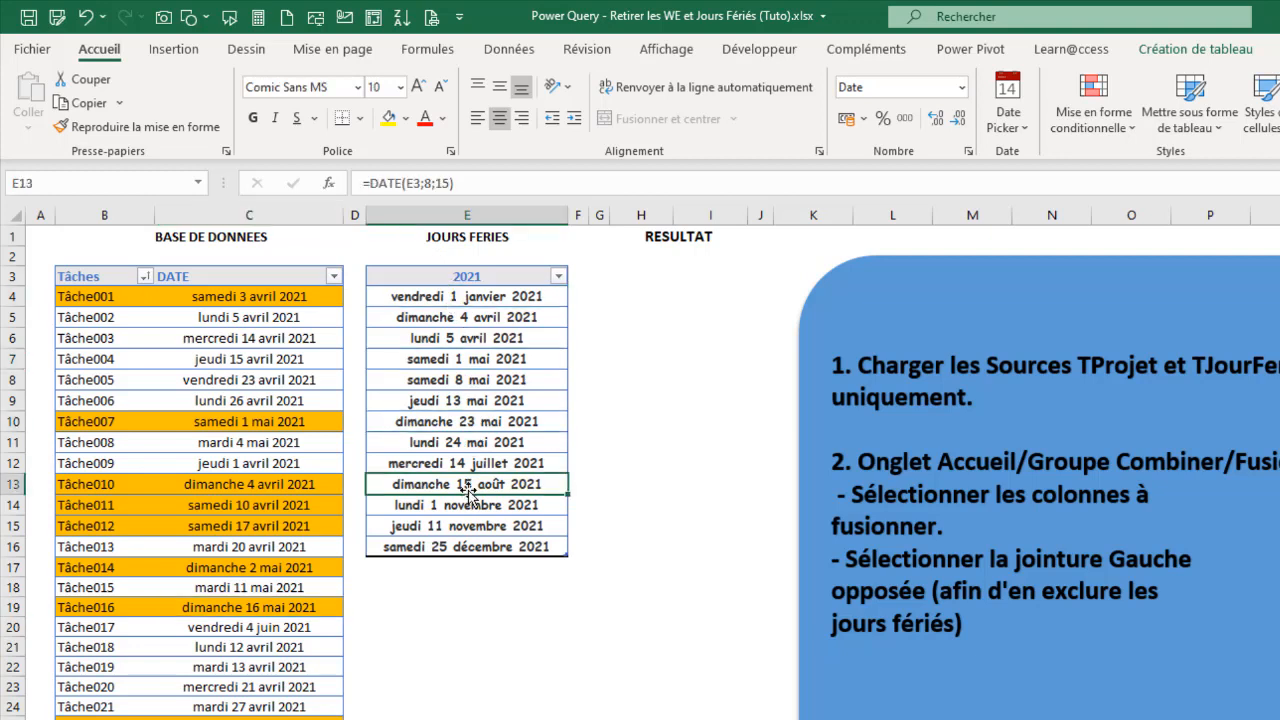
pyautogui.moveTo(462, 297); pyautogui.dragTo(469, 546)
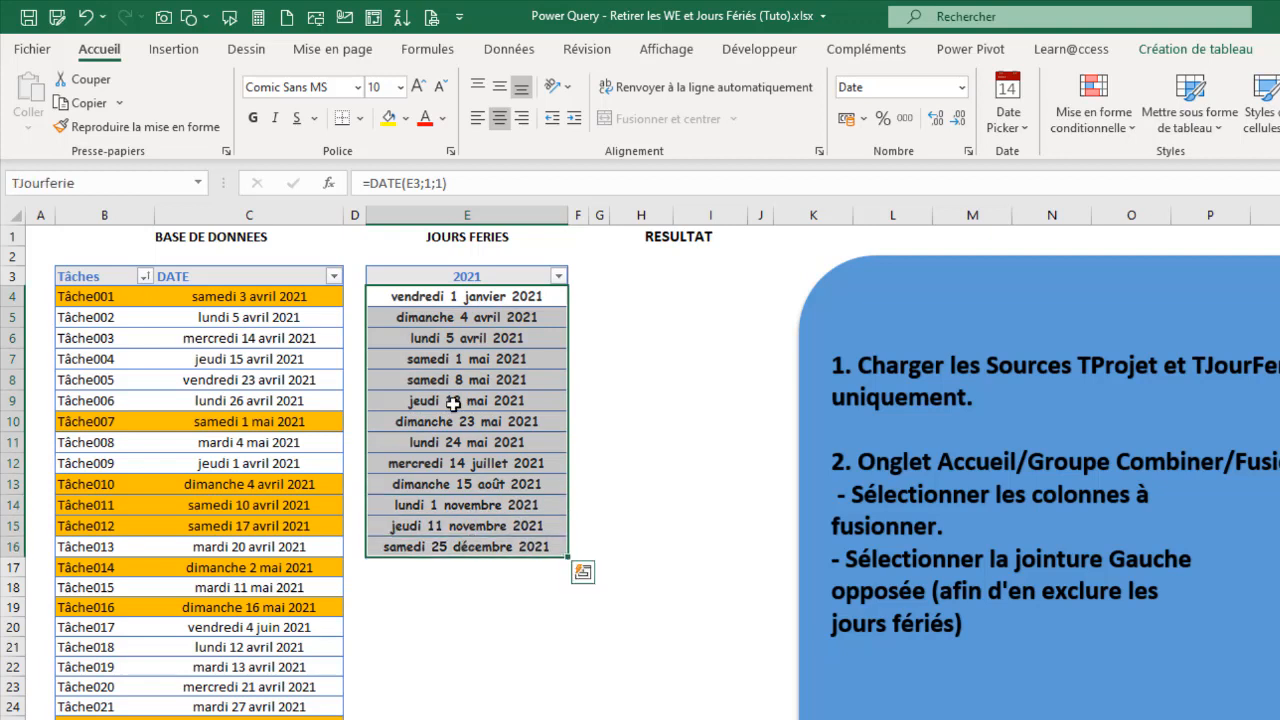
pyautogui.click(463, 281)
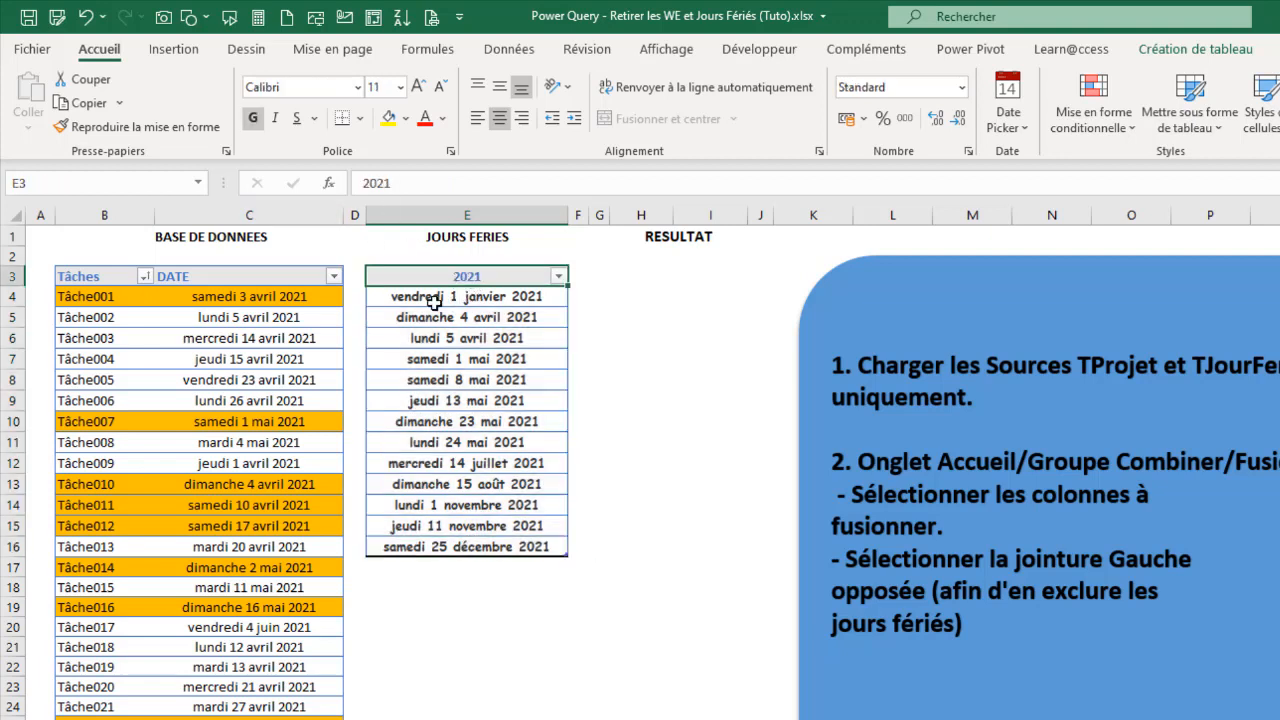
pyautogui.click(428, 297)
pyautogui.click(437, 318)
pyautogui.click(444, 357)
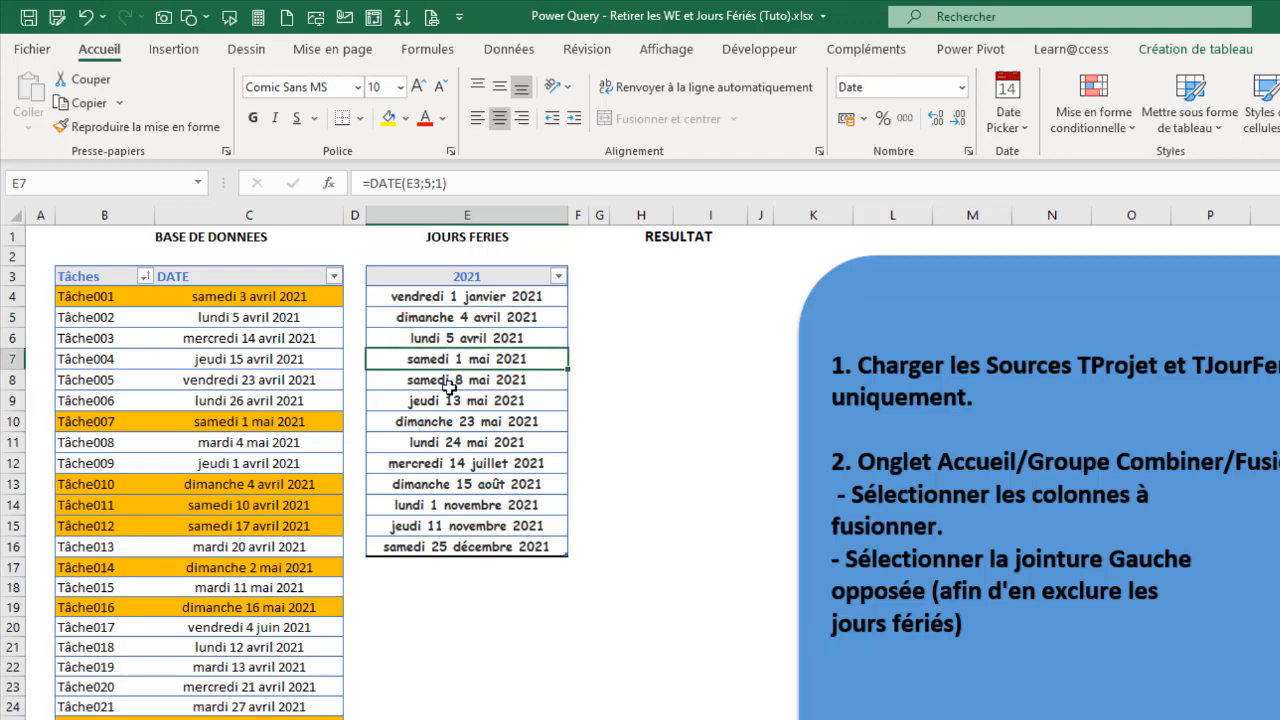
pyautogui.click(448, 418)
pyautogui.click(456, 484)
pyautogui.click(455, 528)
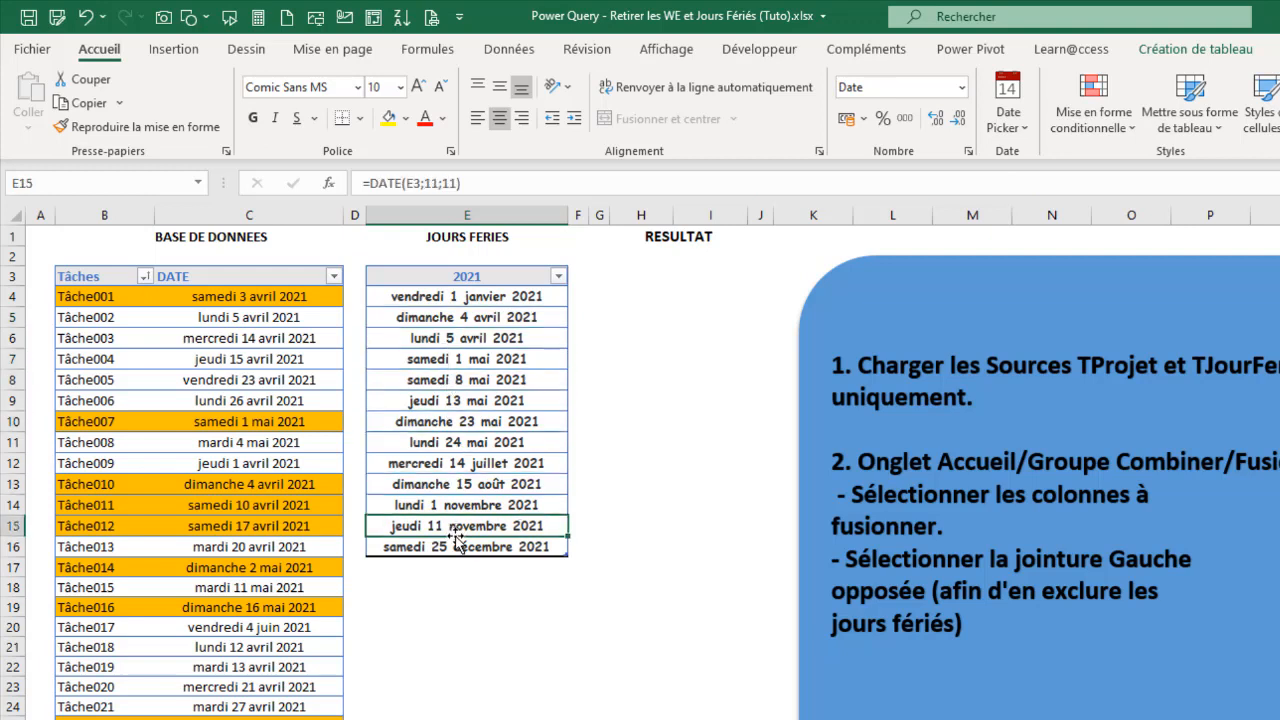
pyautogui.click(443, 296)
pyautogui.hotkey('ctrl', 'a')
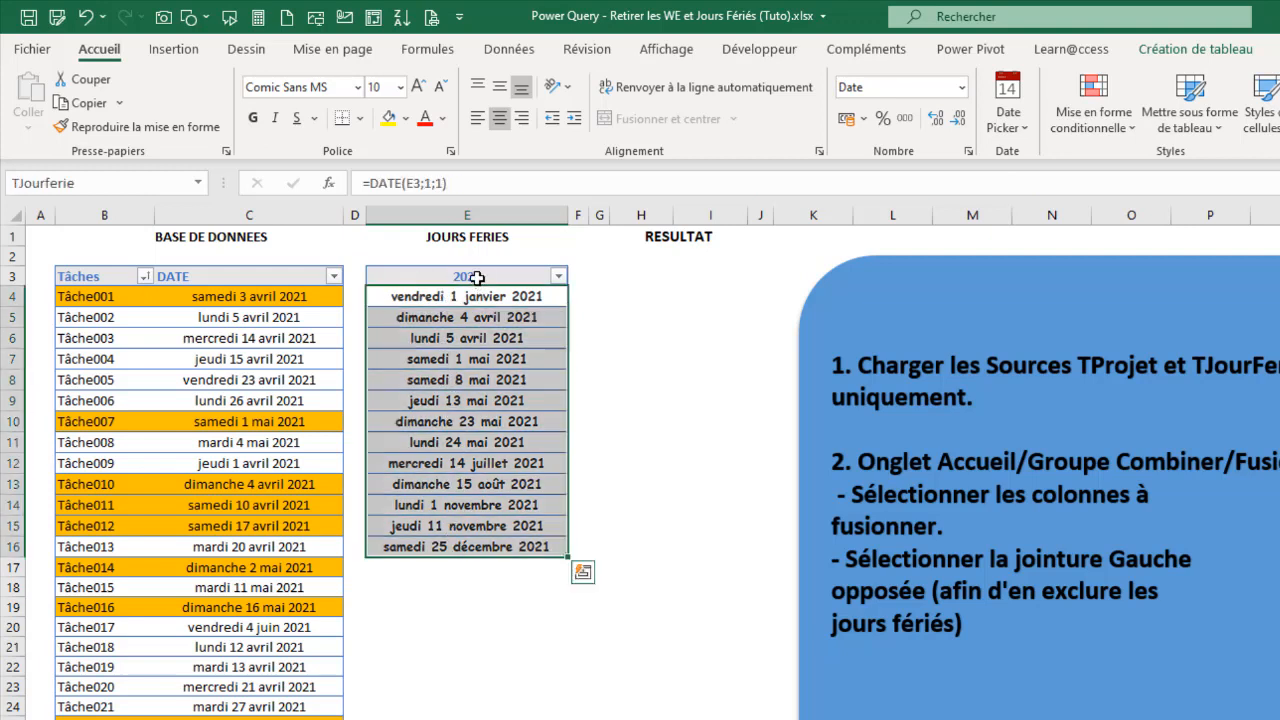
pyautogui.click(476, 279)
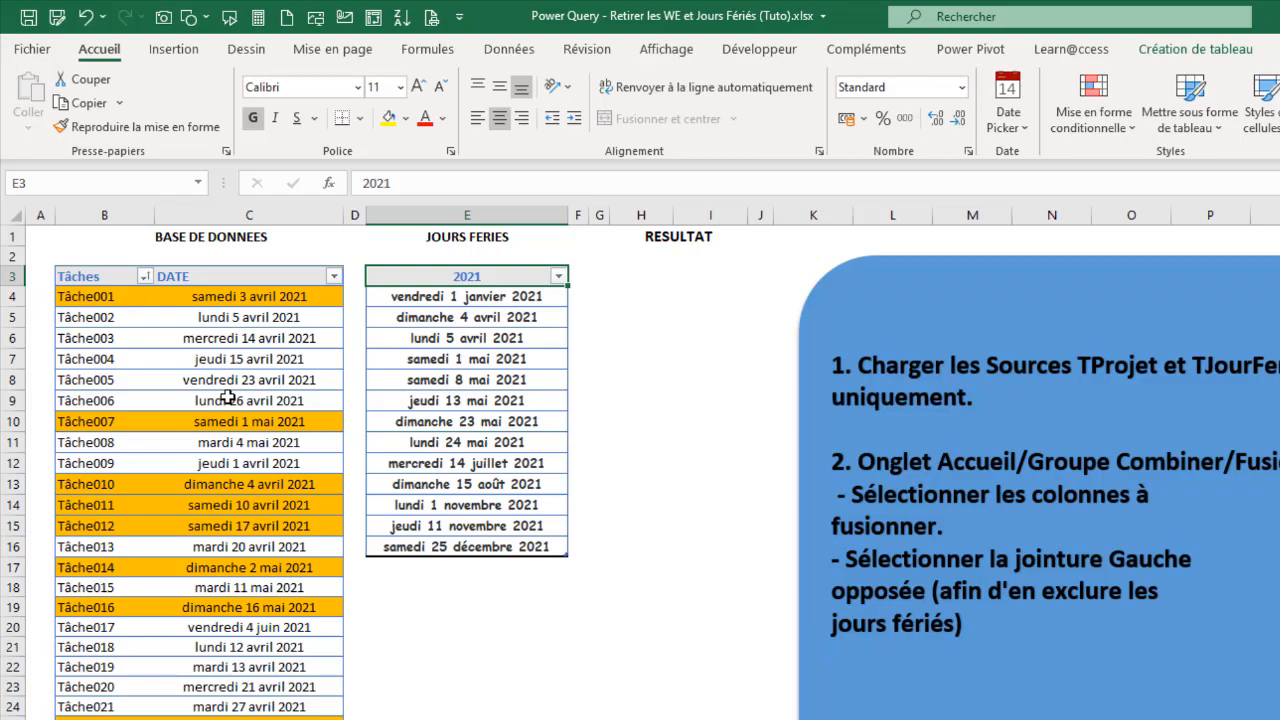
# - Check the table names of the task database and the public holiday list, and compare their dates
pyautogui.click(205, 340)
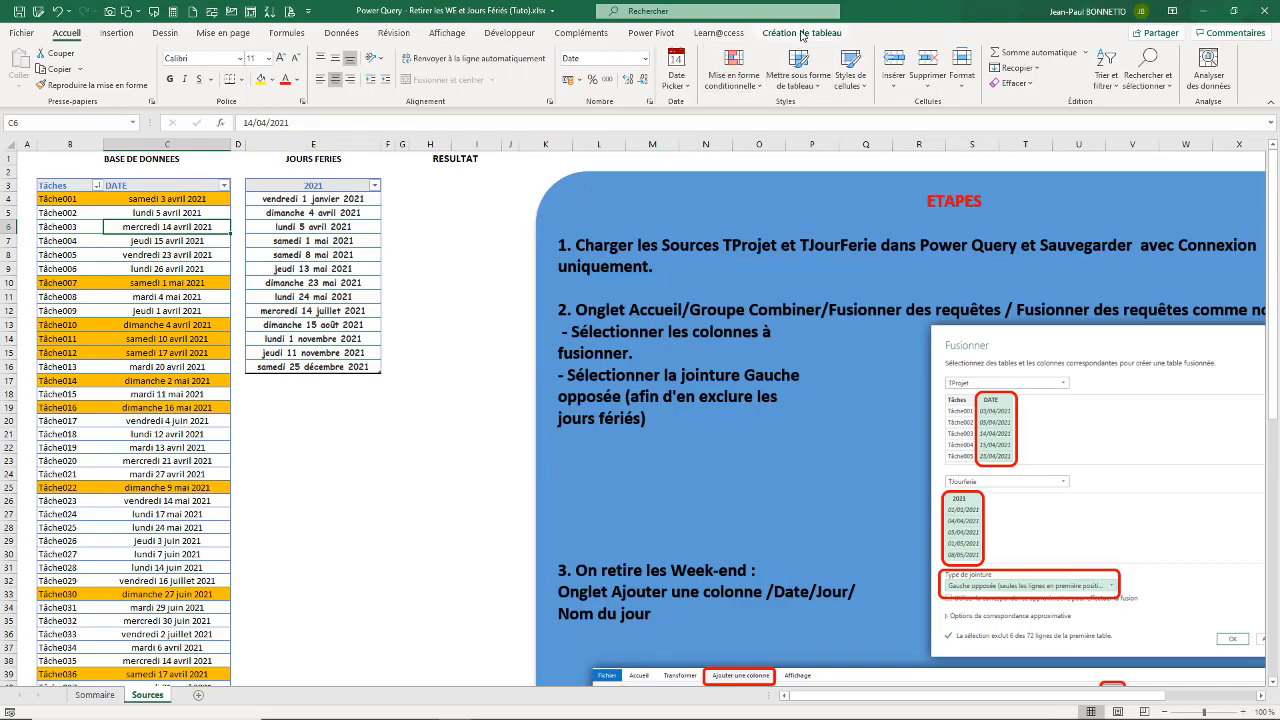
pyautogui.click(803, 34)
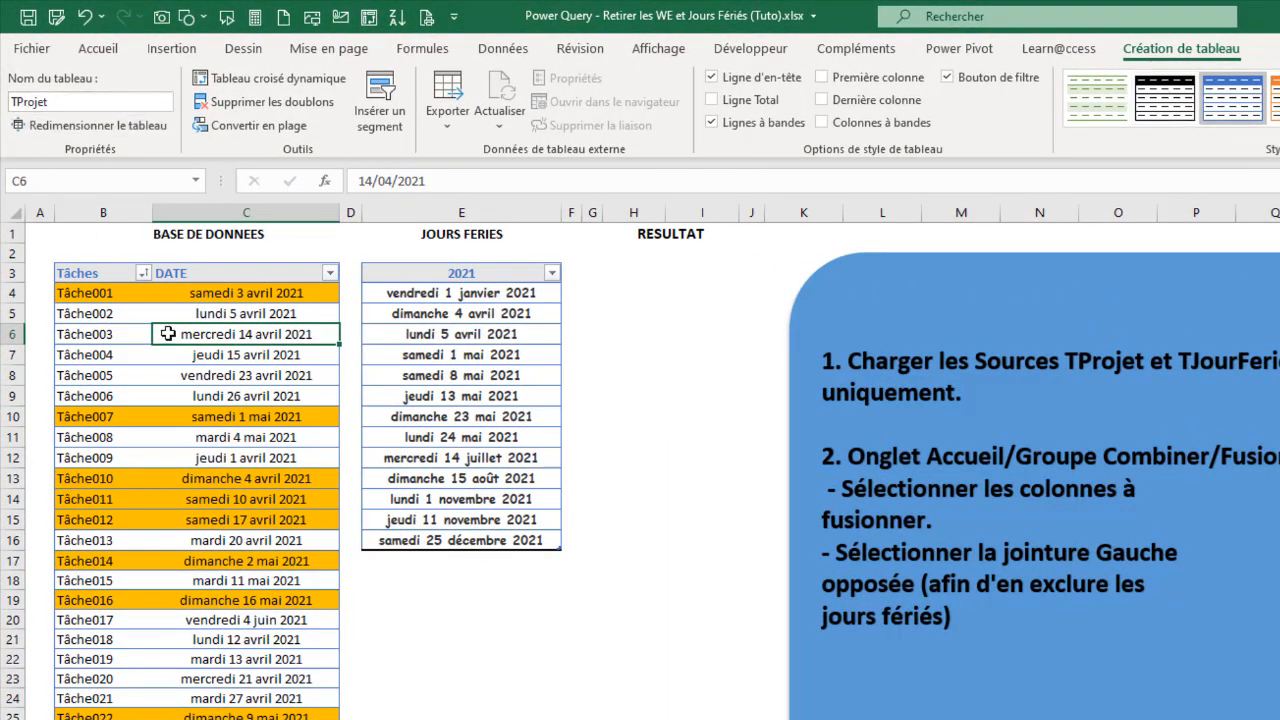
pyautogui.click(446, 340)
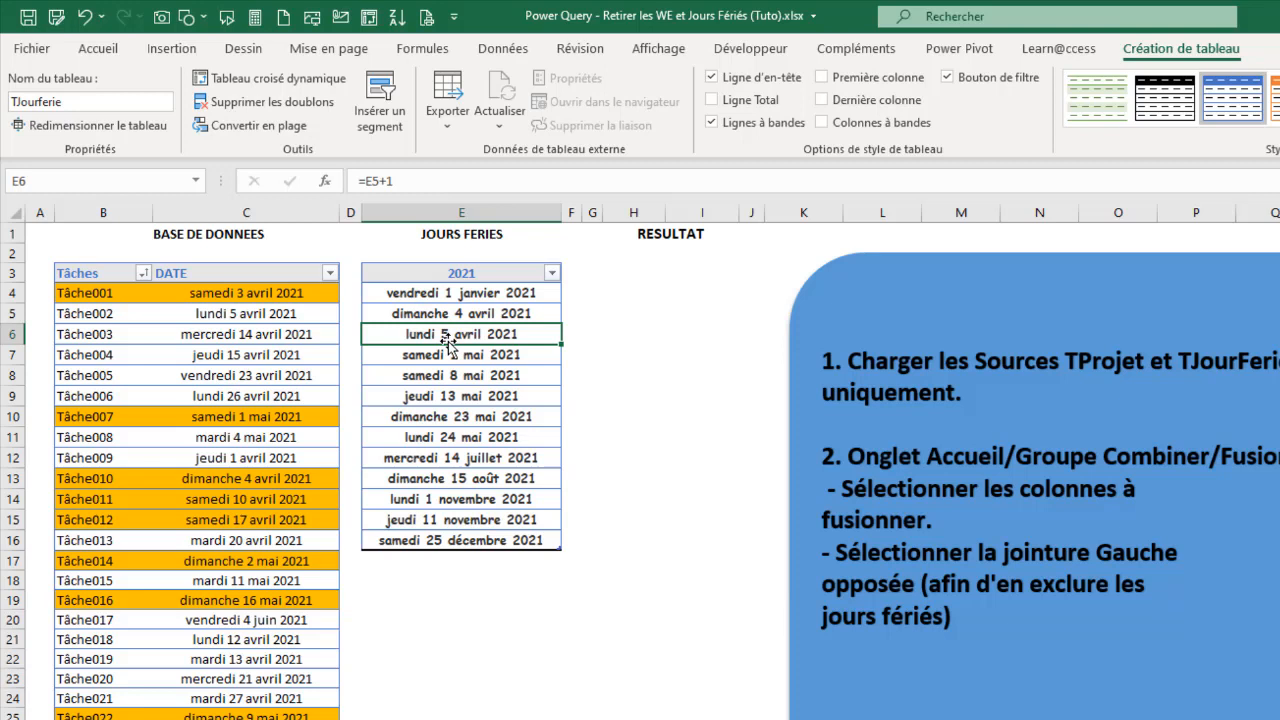
pyautogui.click(61, 102)
pyautogui.click(198, 356)
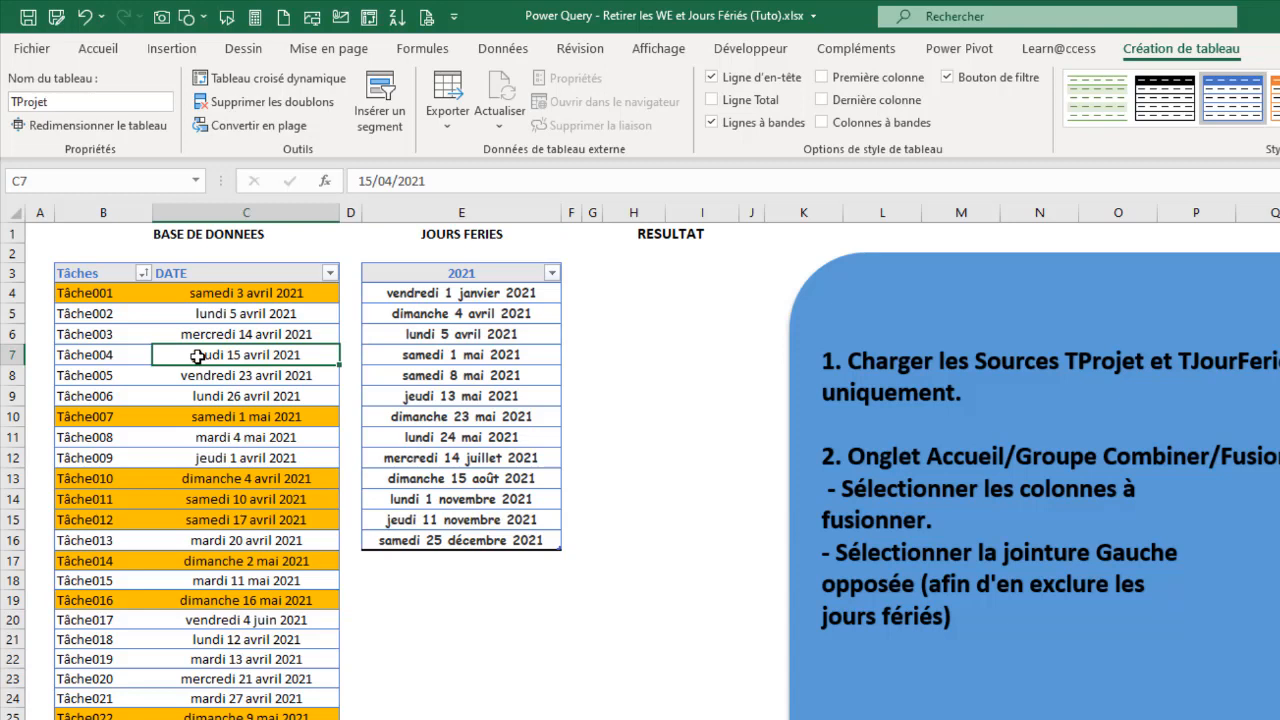
pyautogui.click(310, 500)
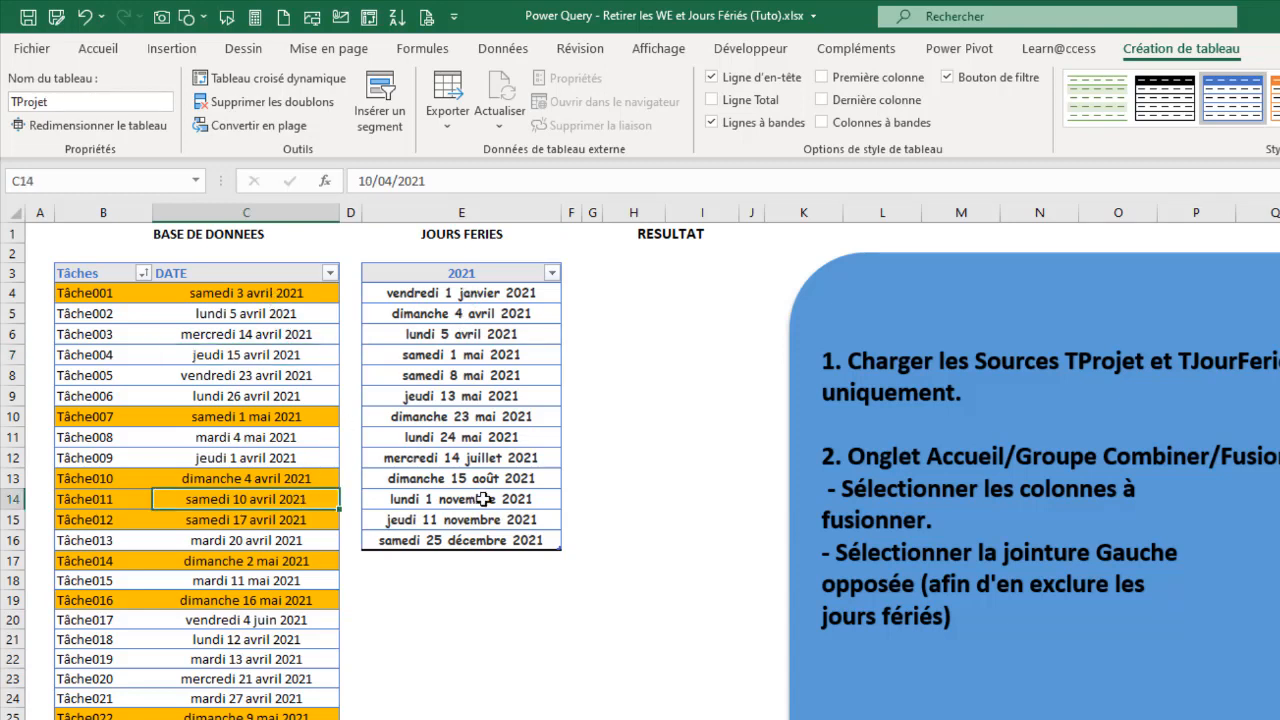
pyautogui.click(219, 347)
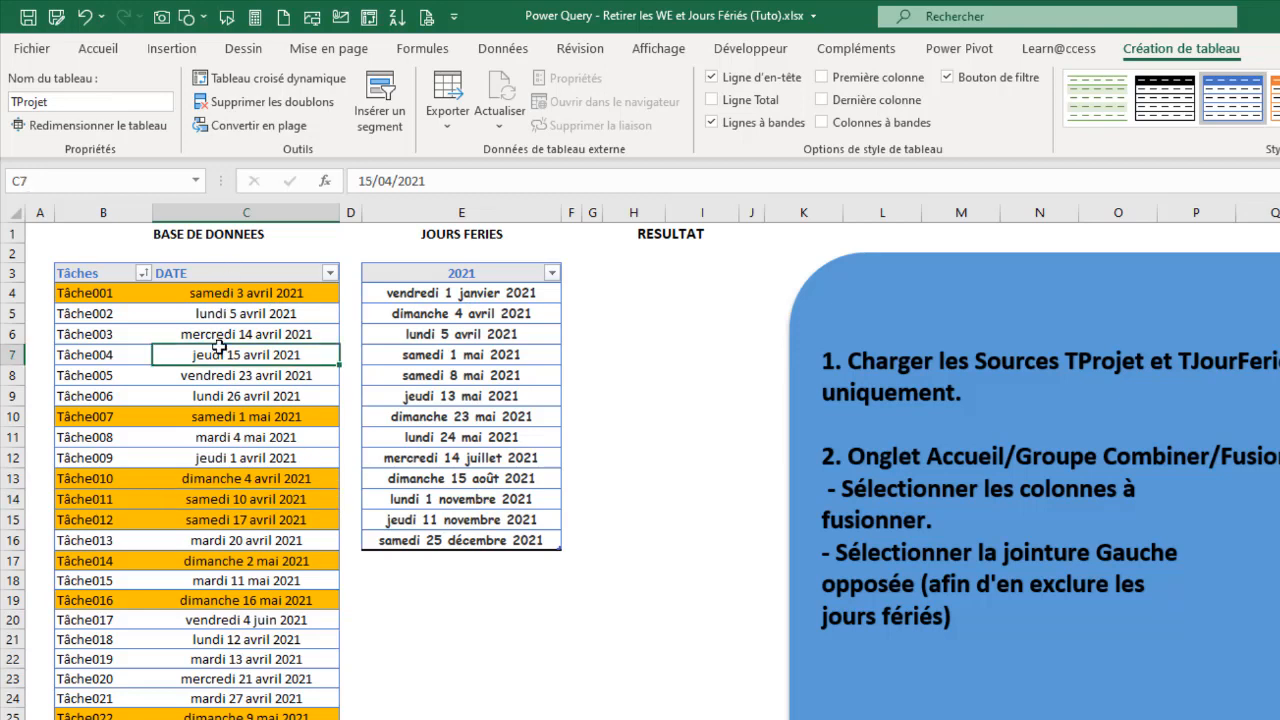
pyautogui.moveTo(219, 347); pyautogui.dragTo(205, 708)
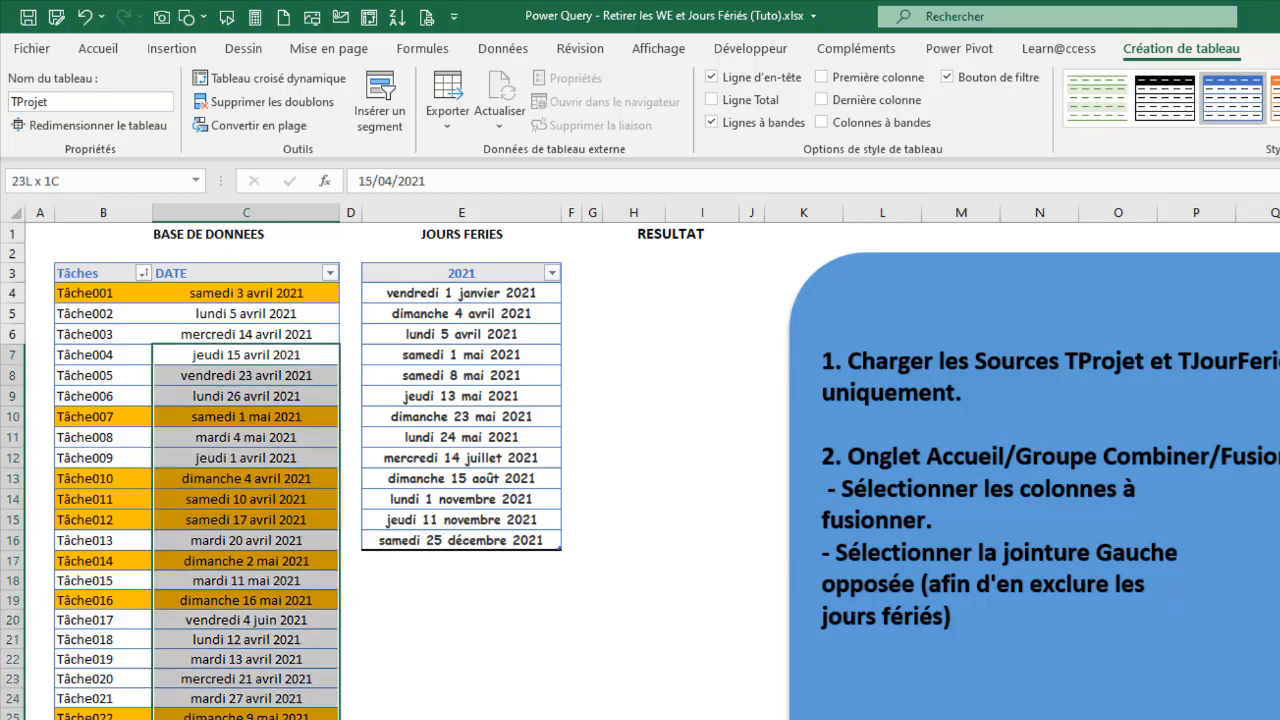
pyautogui.click(219, 362)
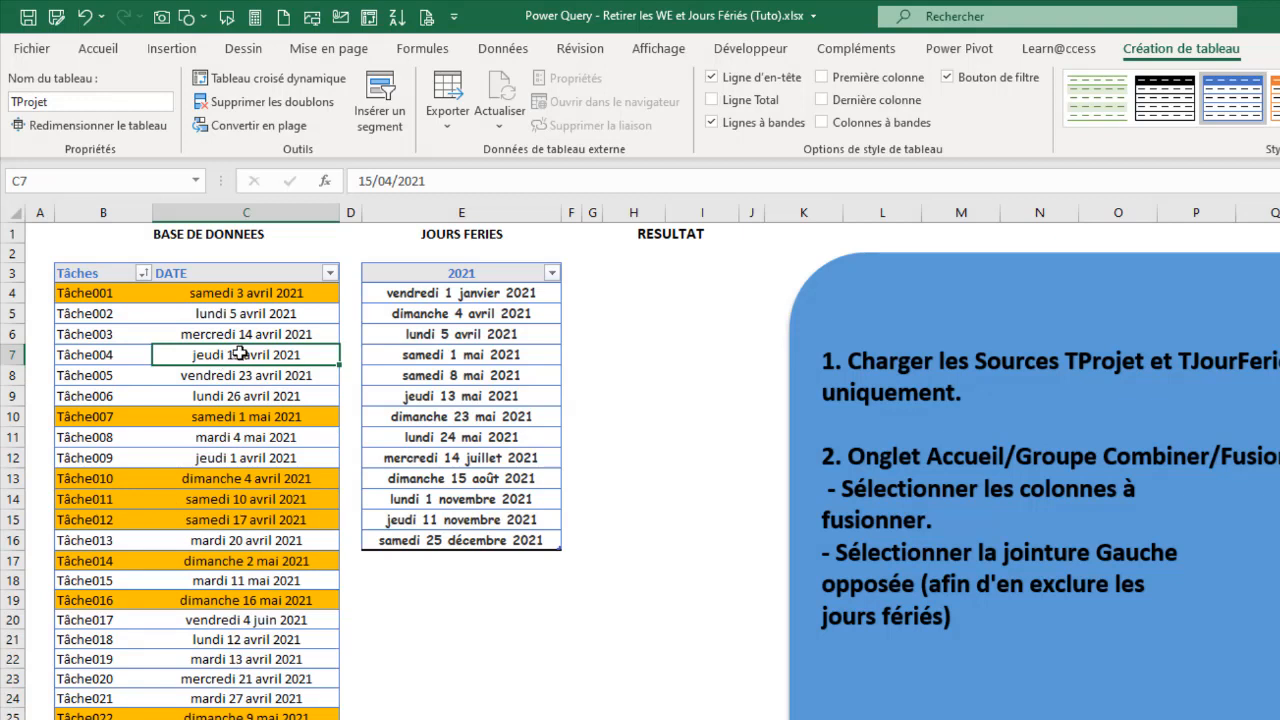
pyautogui.click(240, 313)
pyautogui.click(455, 328)
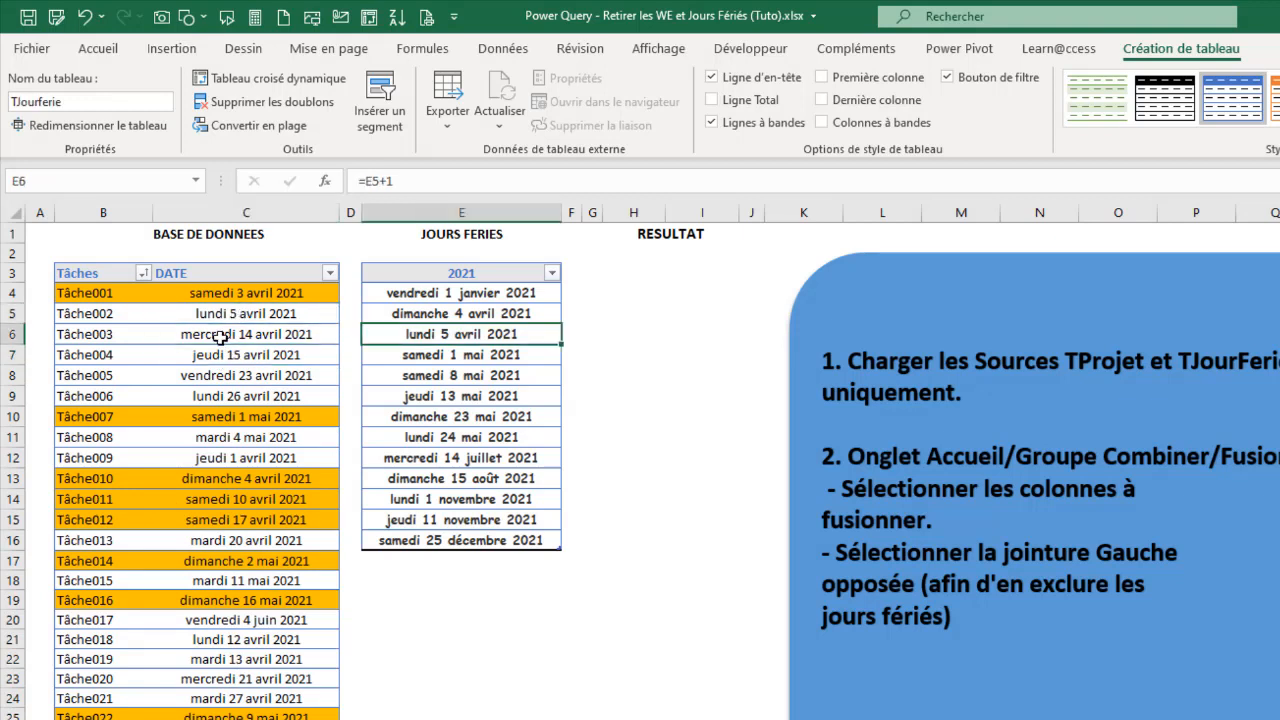
pyautogui.click(208, 352)
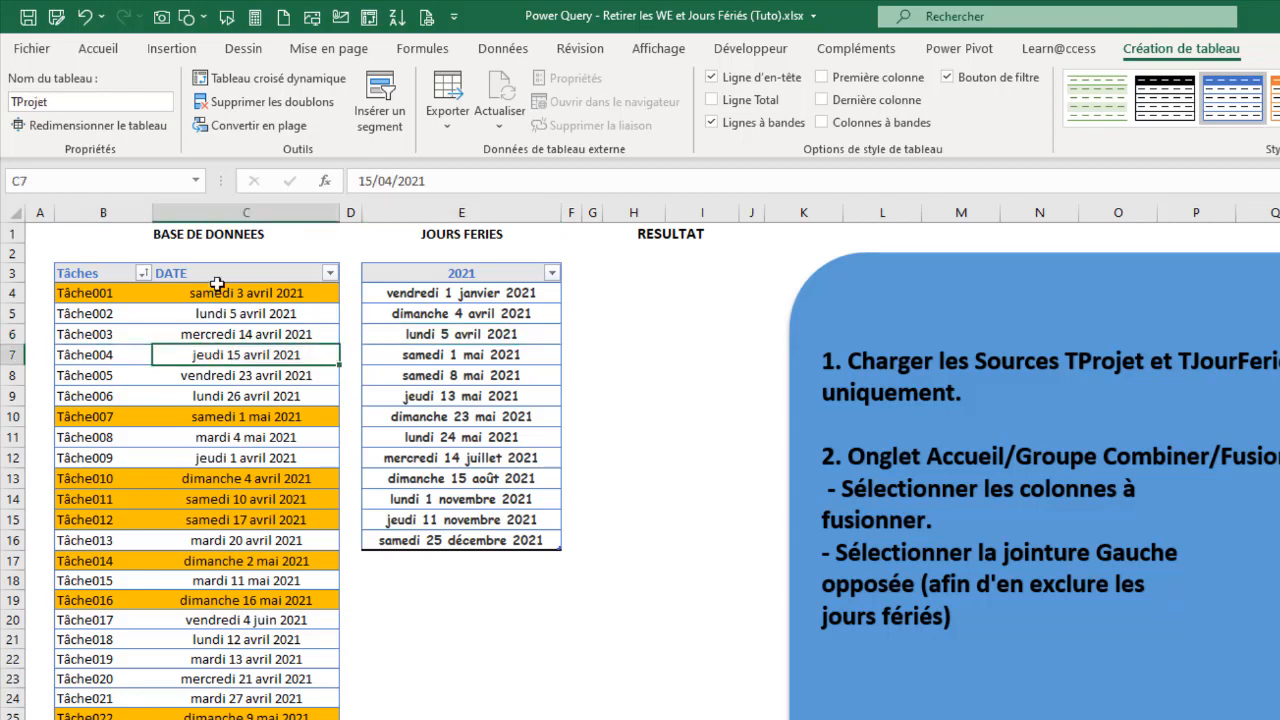
# - Load the TProjet task table into the Power Query editor, accepting the external data connection
pyautogui.click(234, 307)
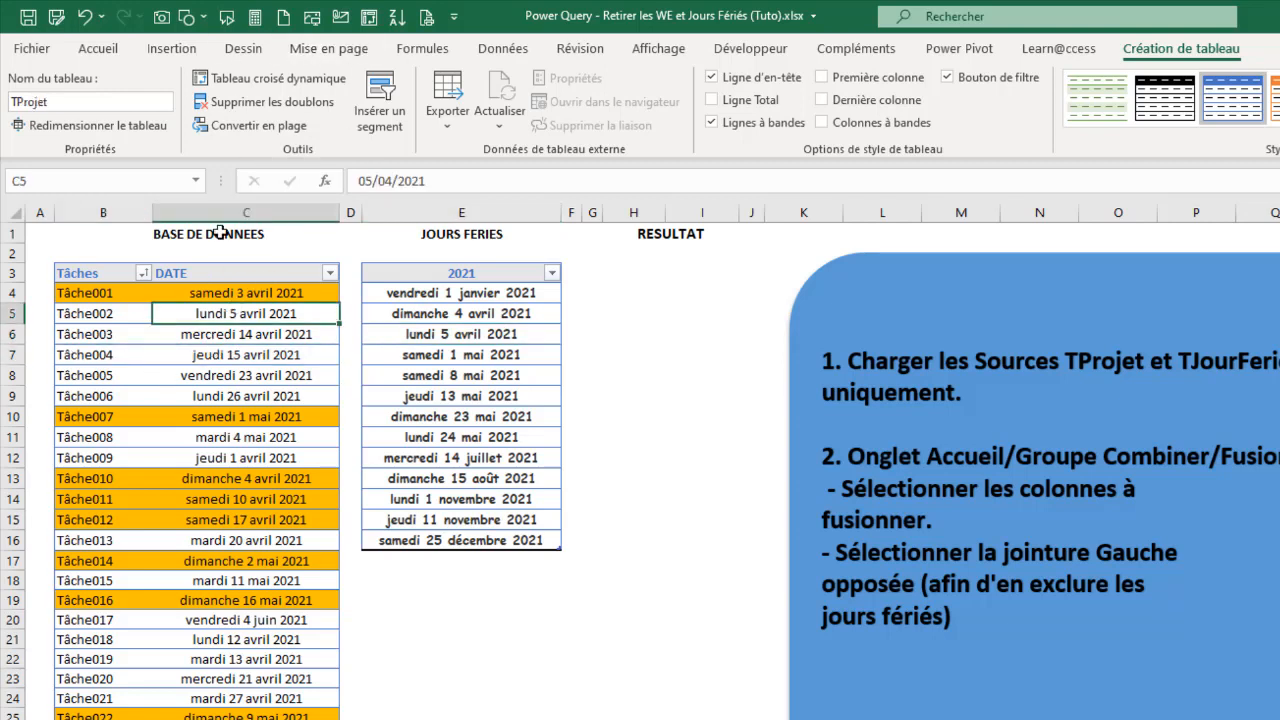
pyautogui.click(499, 52)
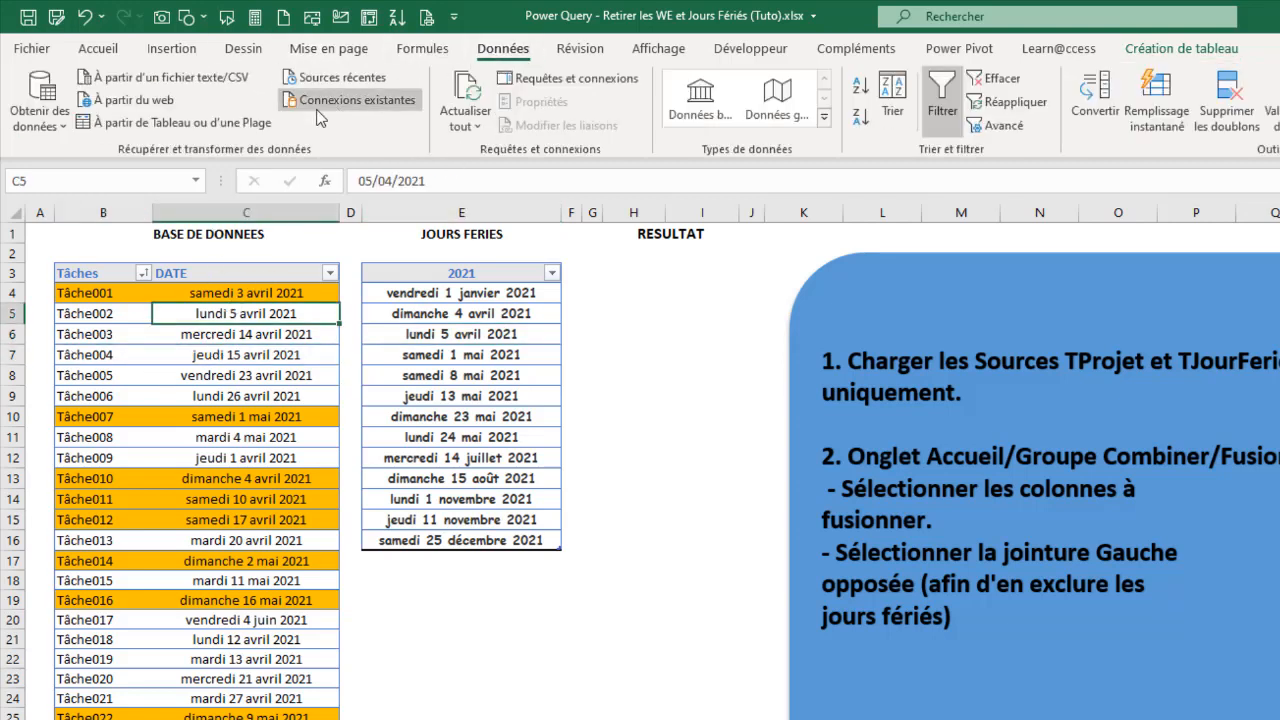
pyautogui.click(180, 127)
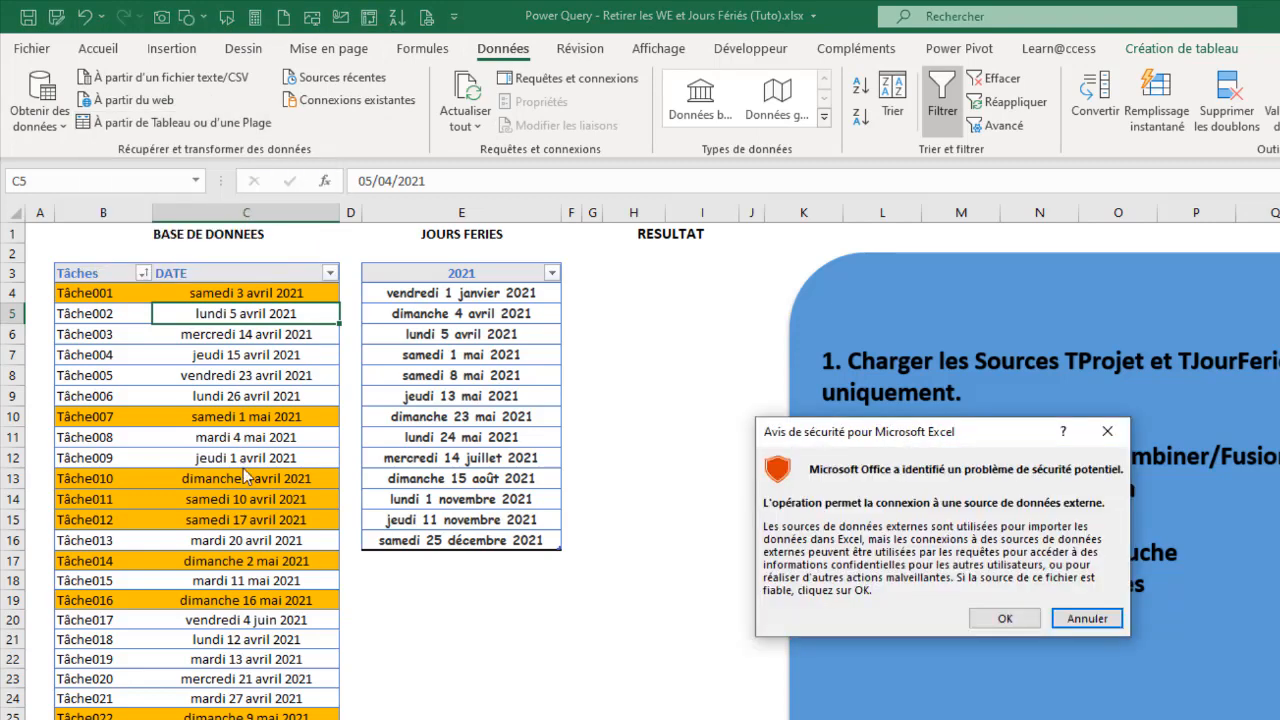
pyautogui.click(1003, 620)
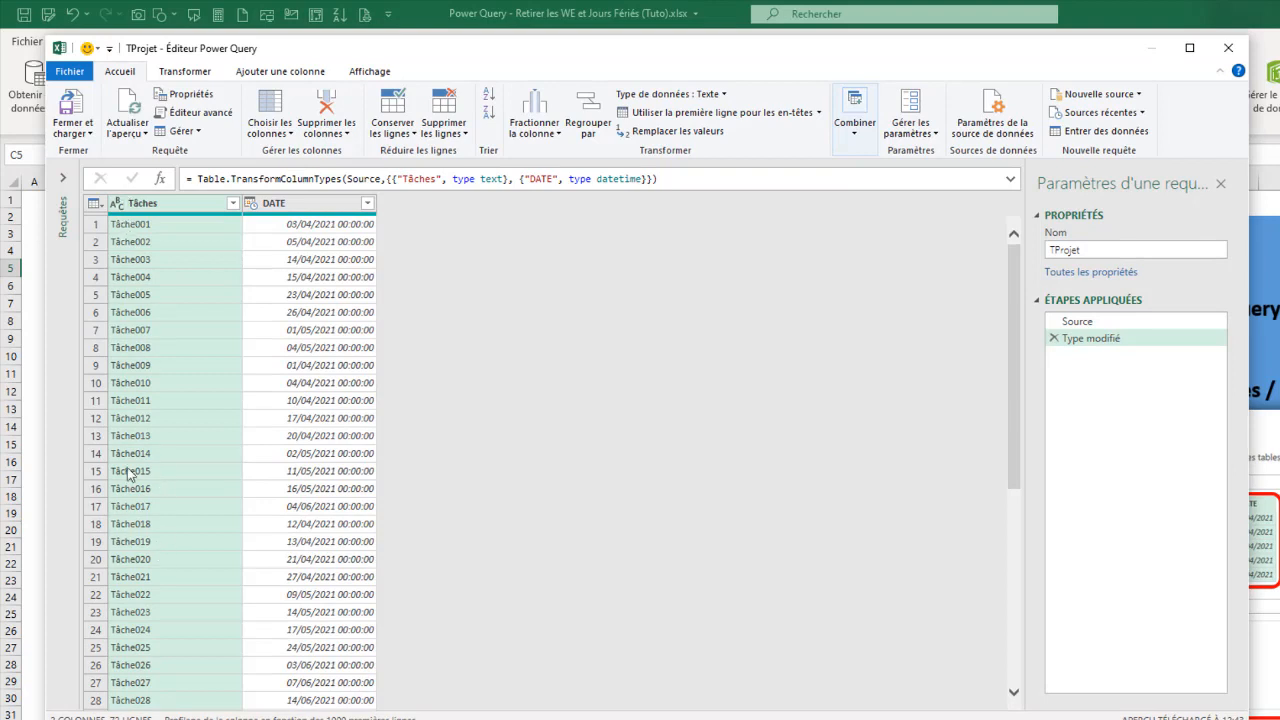
# - Change the DATE column's data type to Date, replacing the current type conversion
pyautogui.click(251, 204)
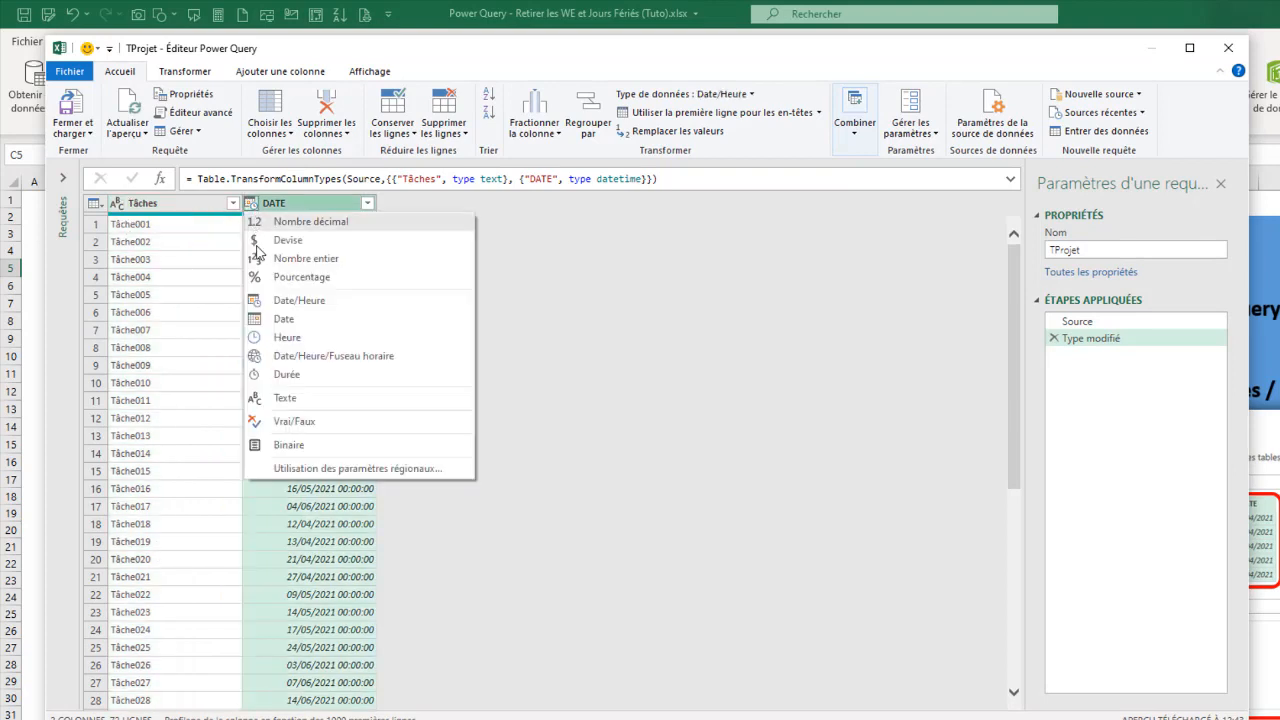
pyautogui.click(285, 318)
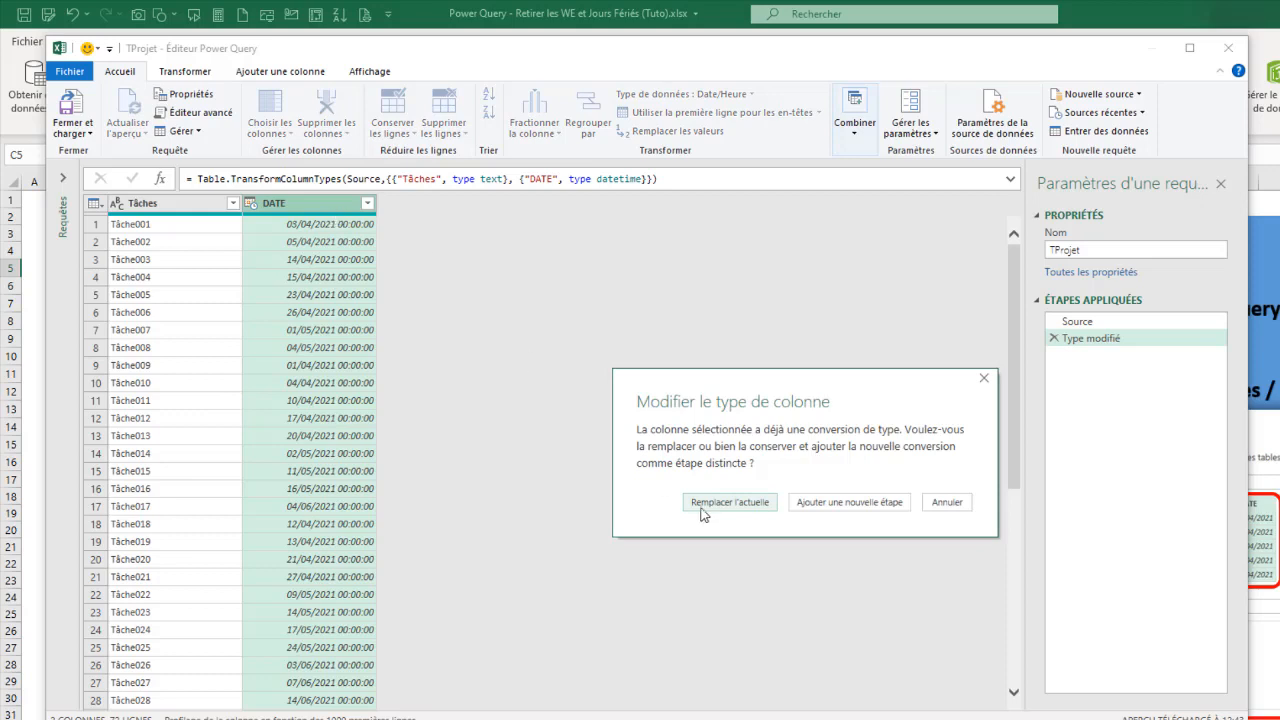
pyautogui.click(729, 502)
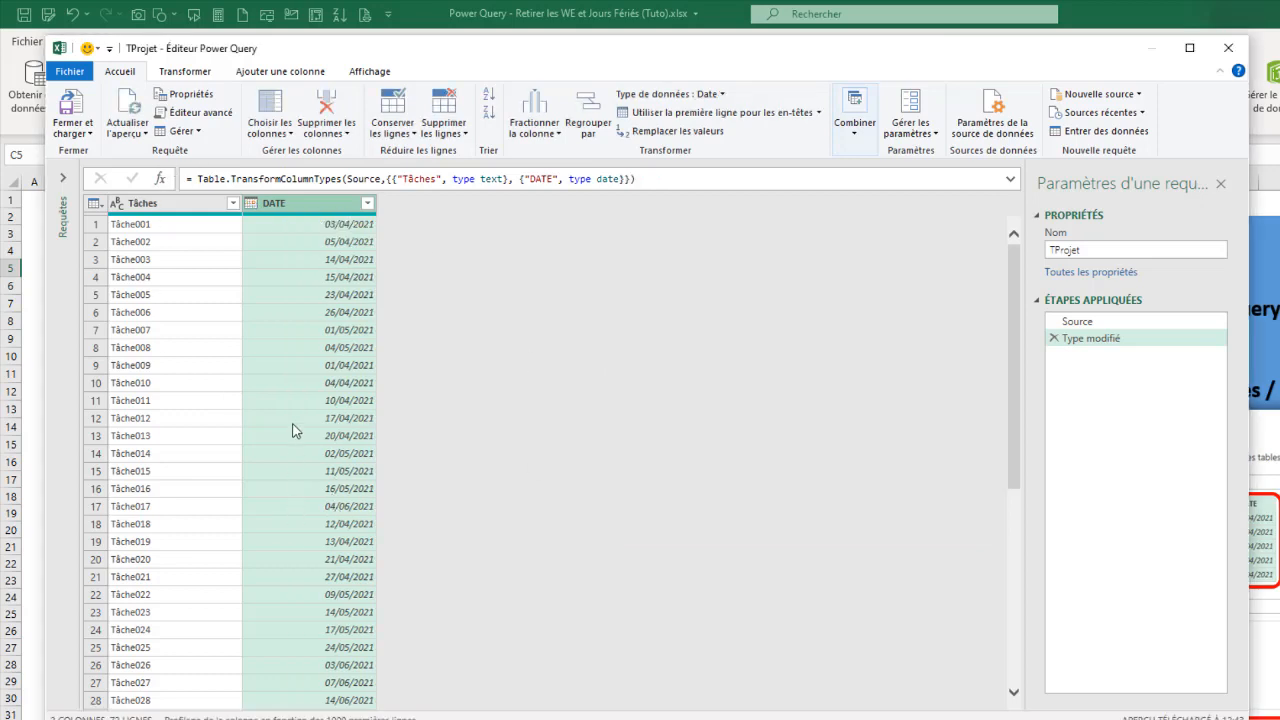
pyautogui.scroll(-7, 306, 318)
pyautogui.scroll(7, 306, 318)
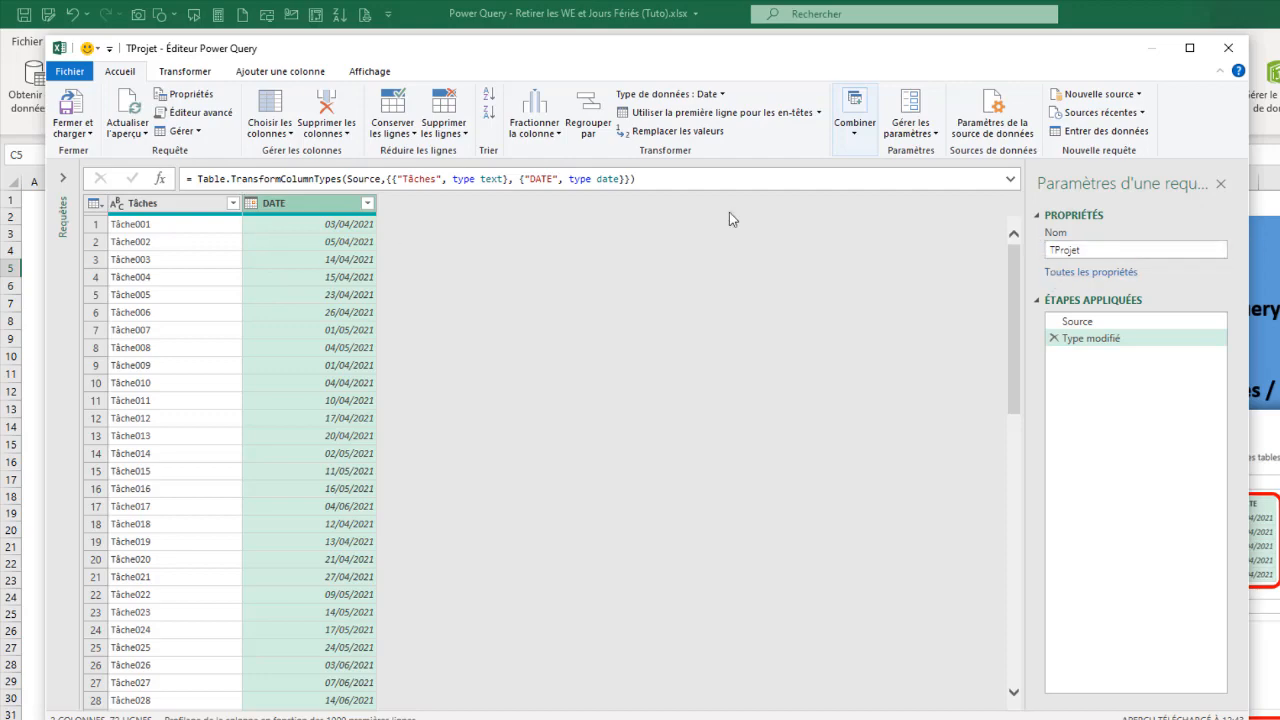
# - Close the TProjet query and load it to the workbook as a connection only
pyautogui.click(72, 133)
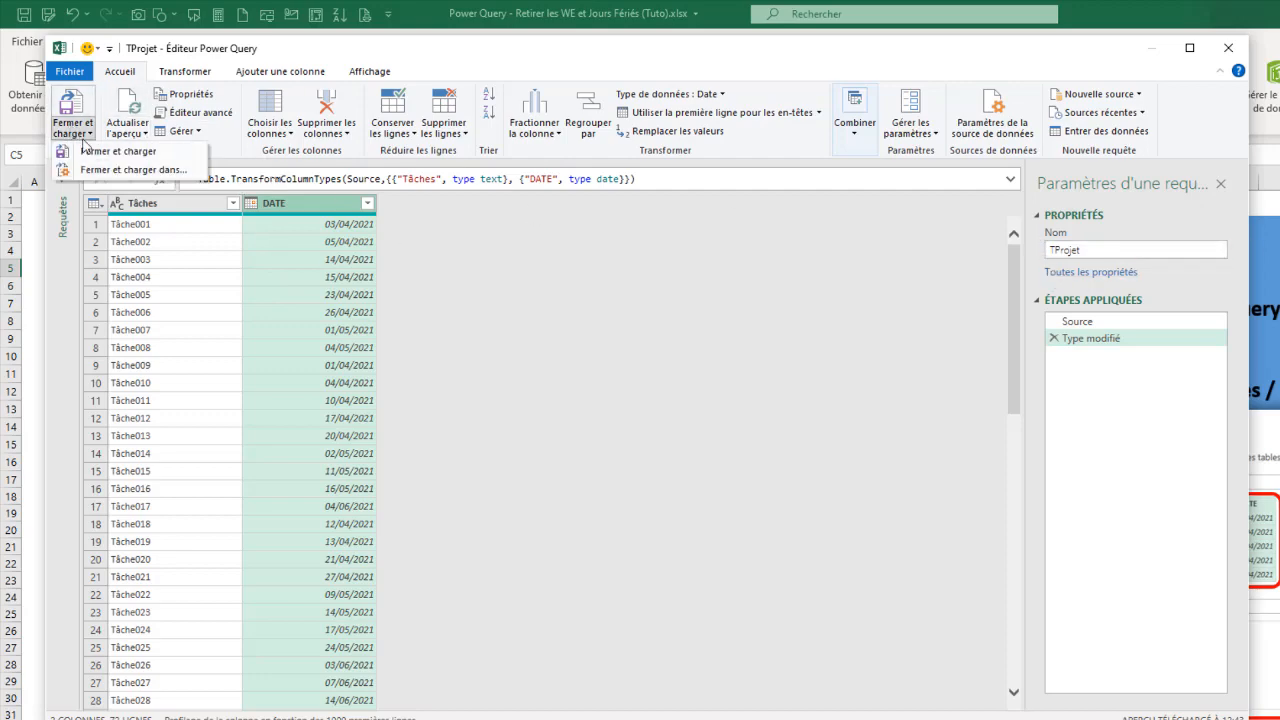
pyautogui.click(112, 172)
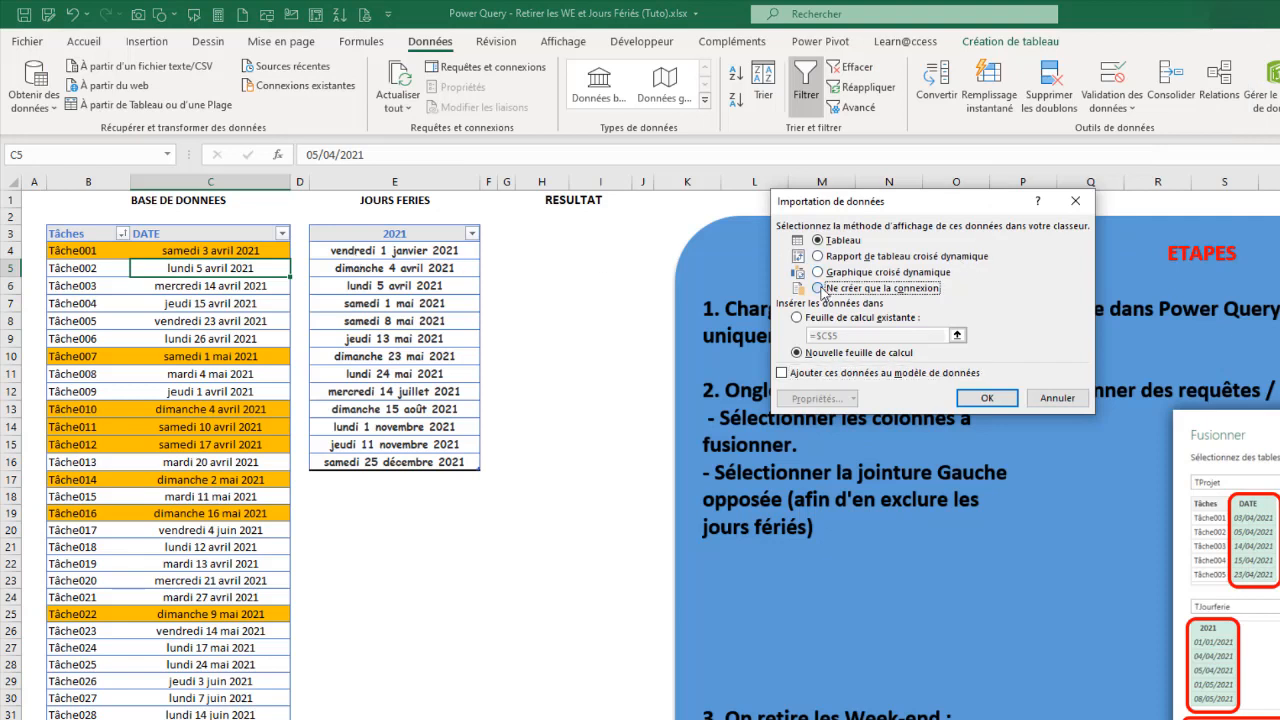
pyautogui.click(819, 288)
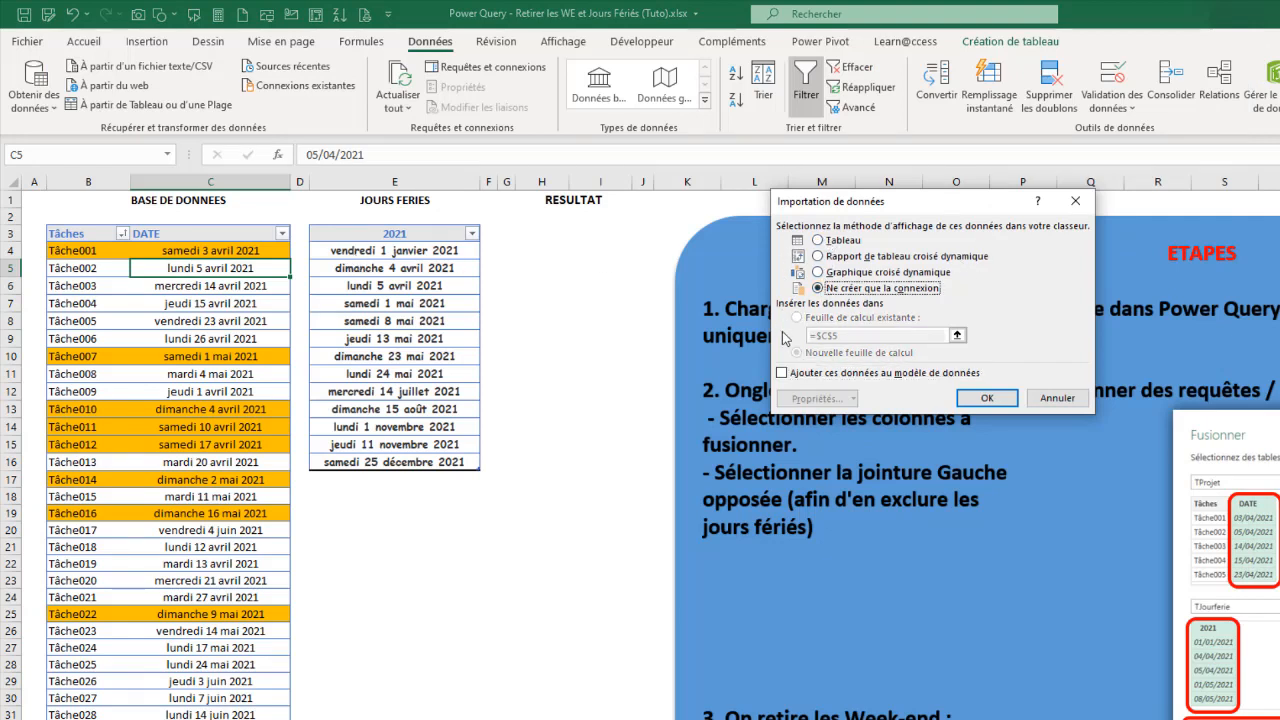
pyautogui.click(987, 398)
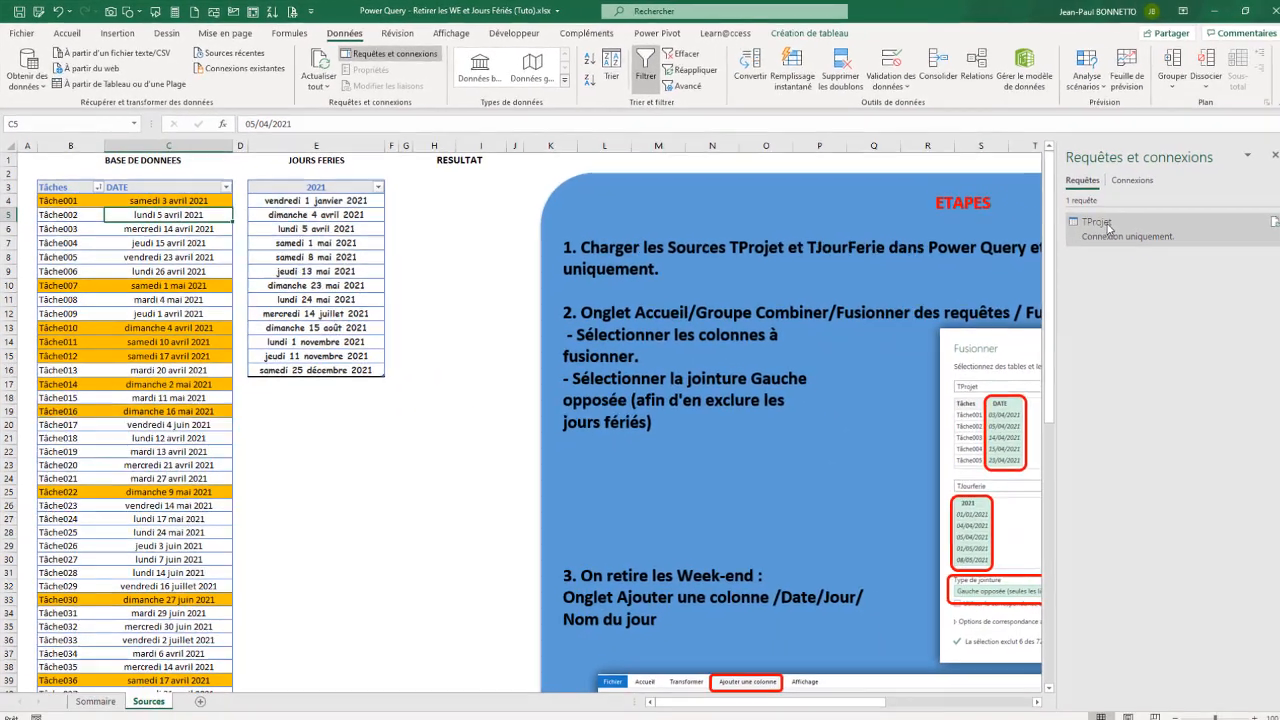
pyautogui.moveTo(1101, 234)
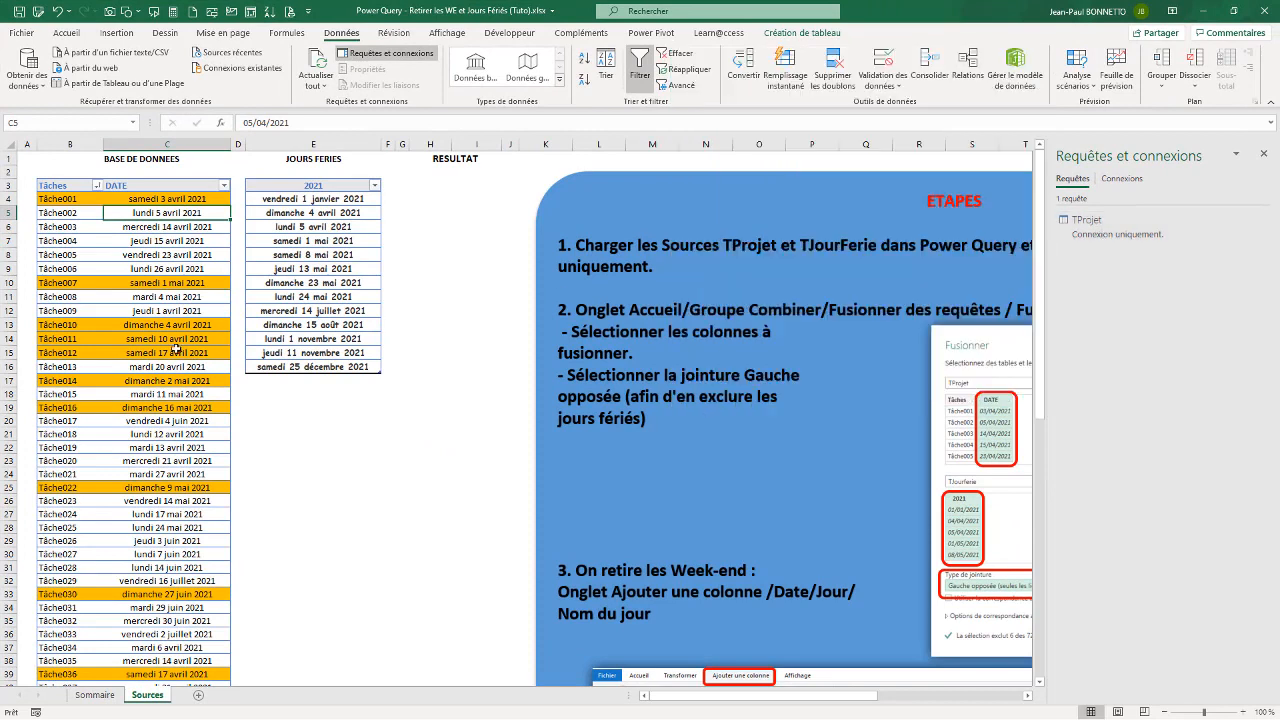
# - Close the queries pane and load the TJourferie public holiday table into the Power Query editor
pyautogui.click(297, 229)
pyautogui.click(1264, 155)
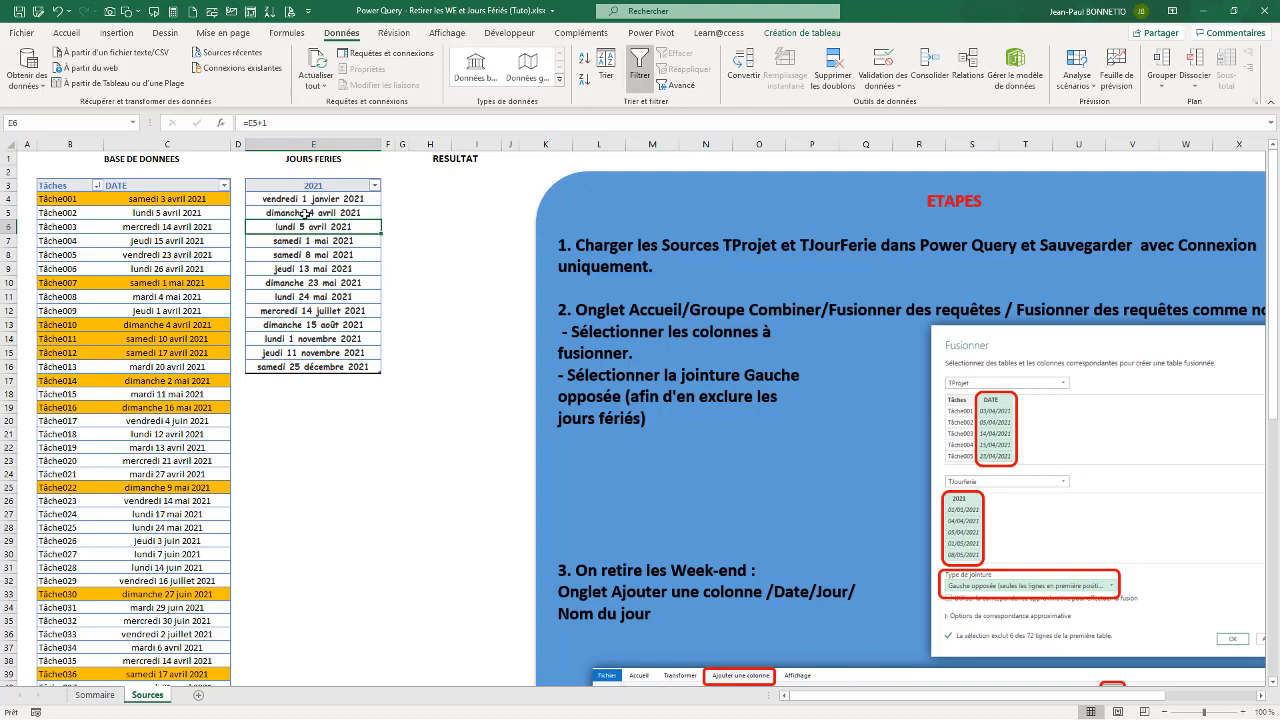
pyautogui.click(125, 85)
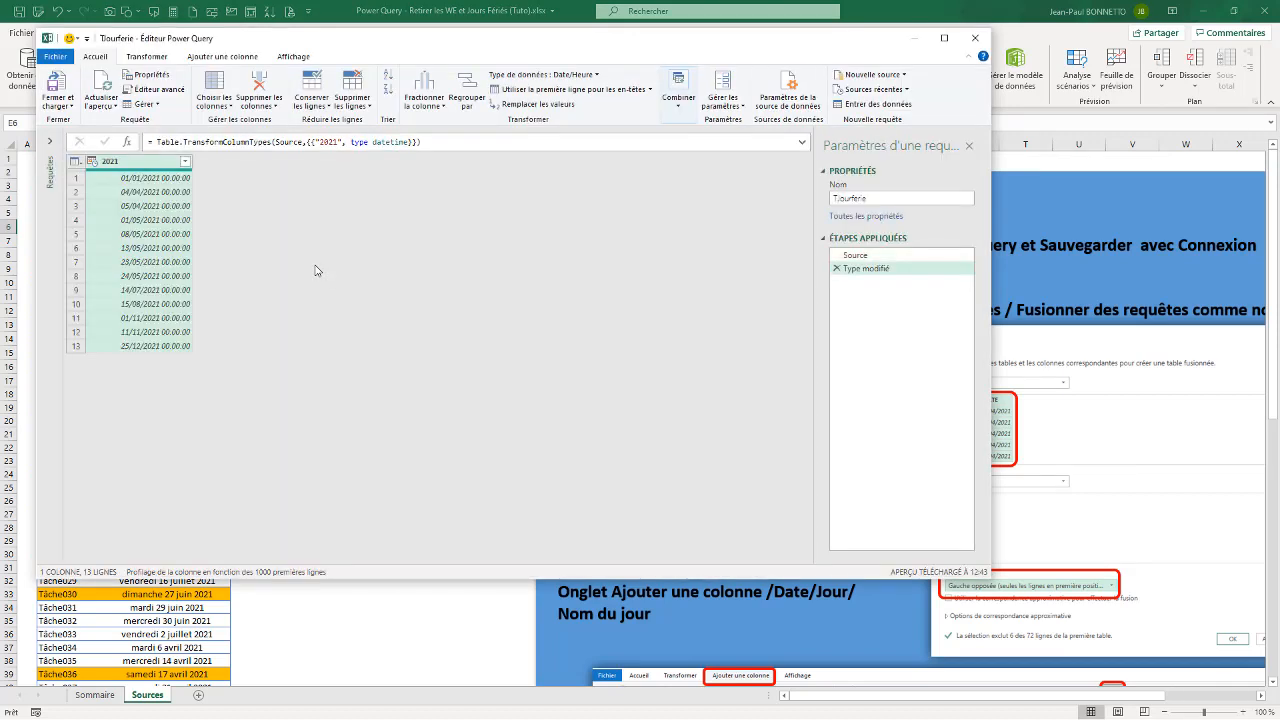
# - Change the 2021 column's data type to Date, replacing the current type conversion
pyautogui.click(97, 163)
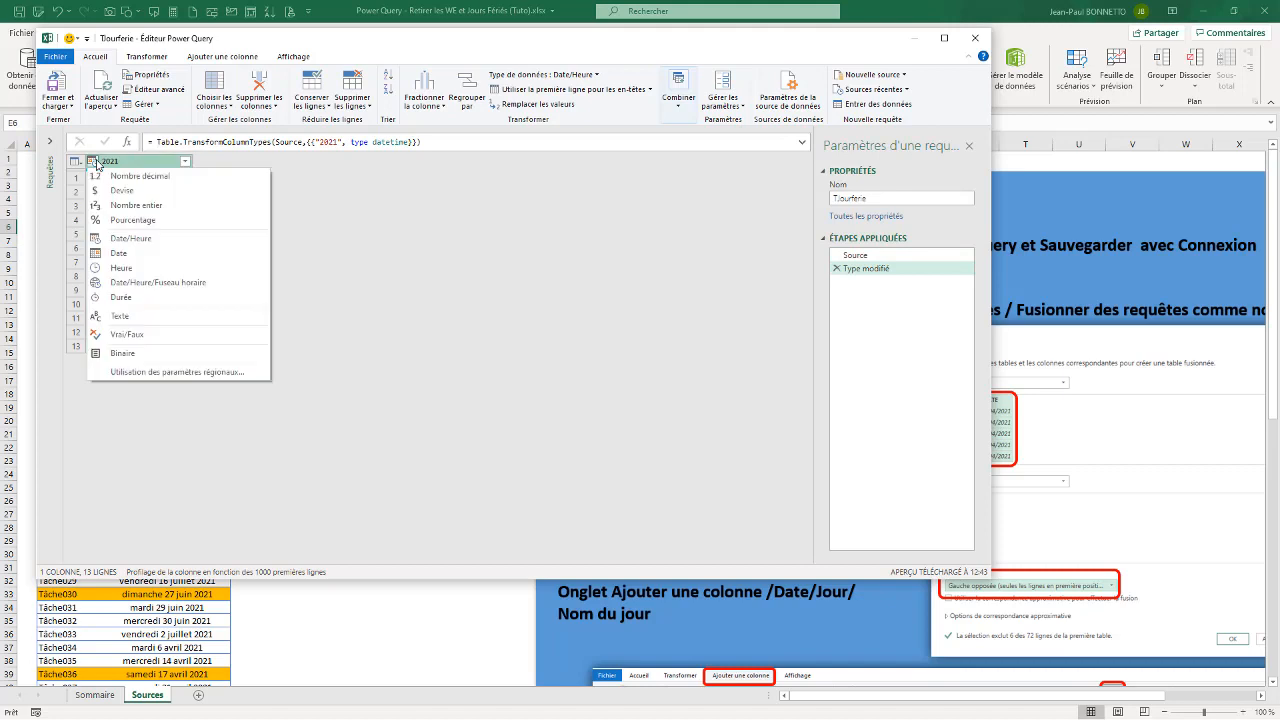
pyautogui.click(119, 255)
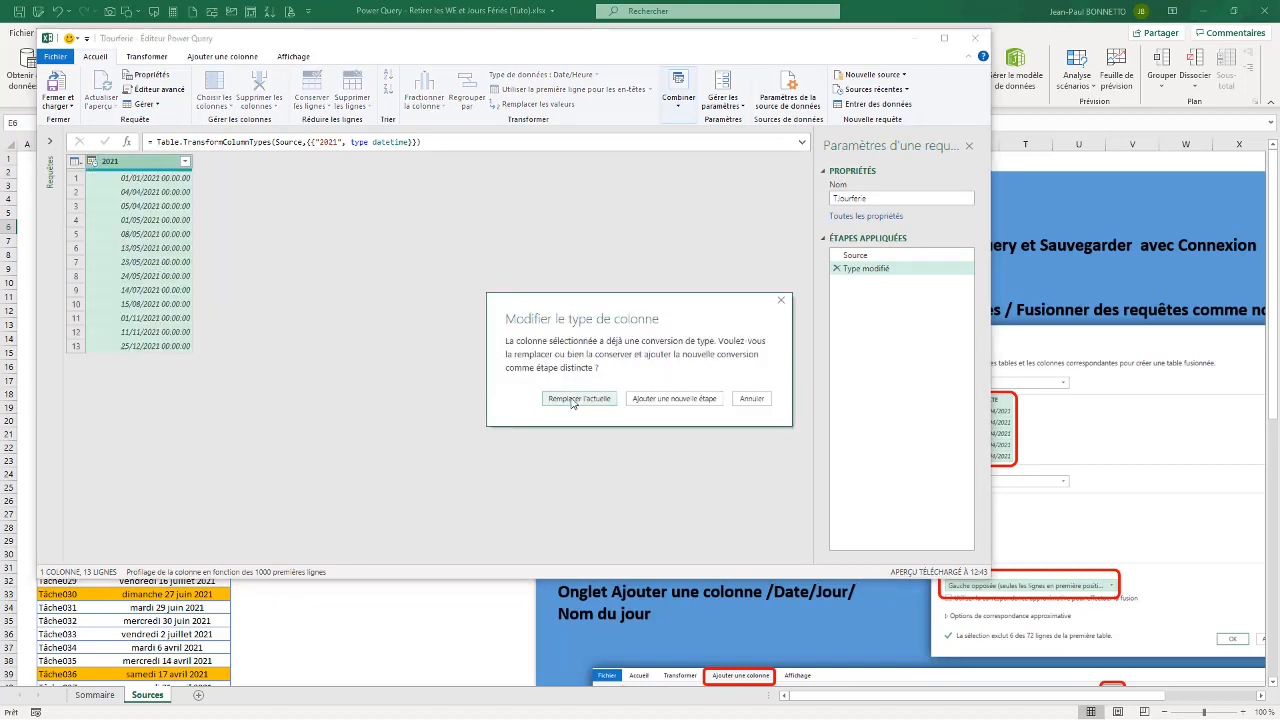
pyautogui.click(573, 399)
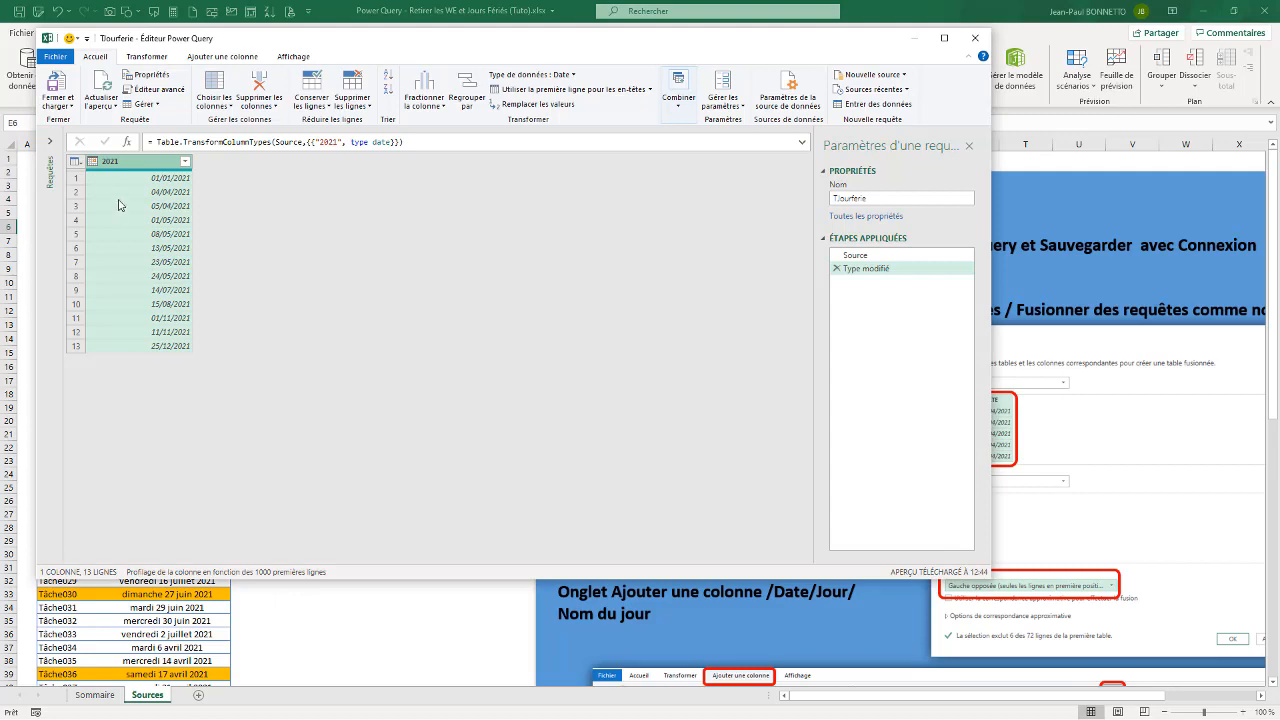
# - Close the TJourferie query and load it to the workbook as a connection only
pyautogui.click(58, 104)
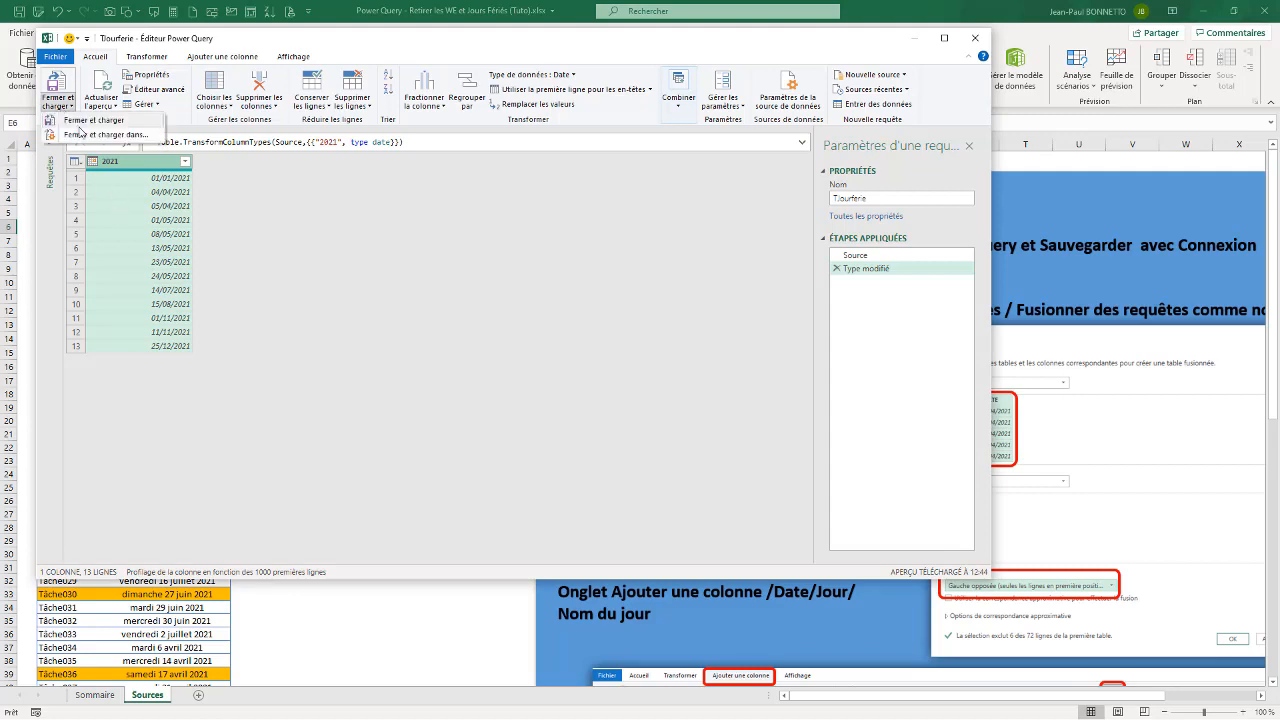
pyautogui.click(95, 139)
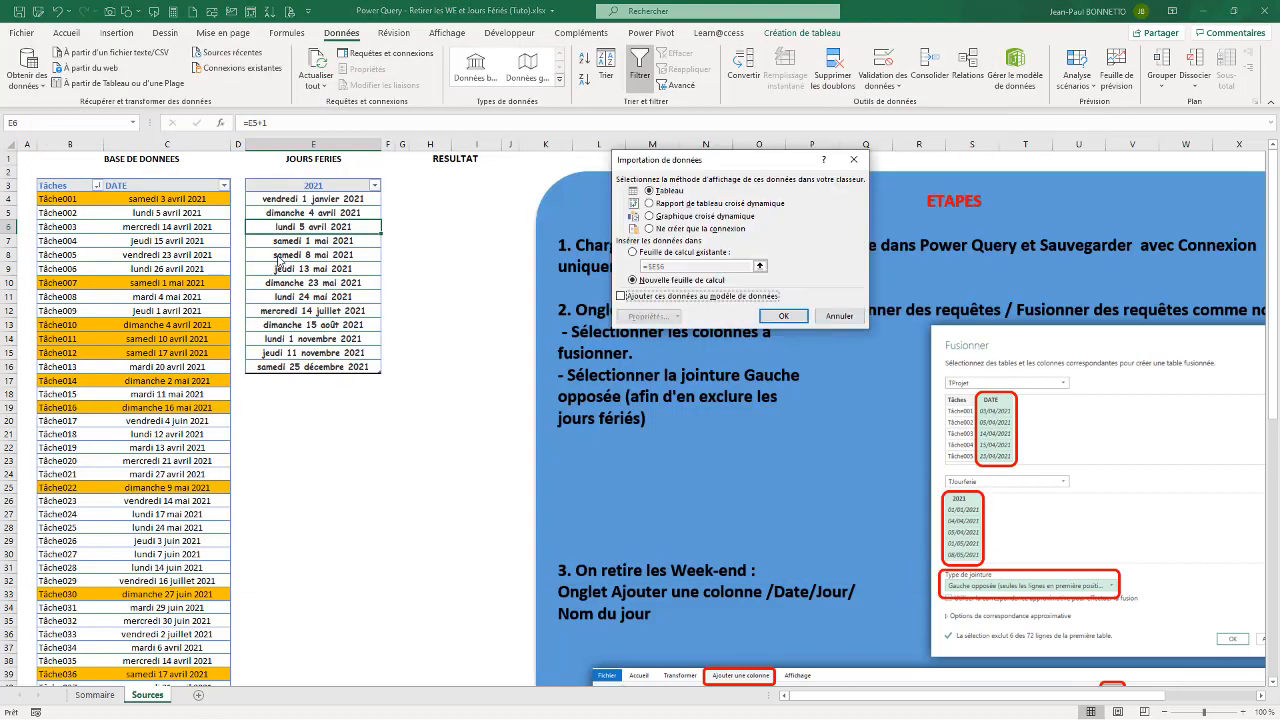
pyautogui.click(649, 229)
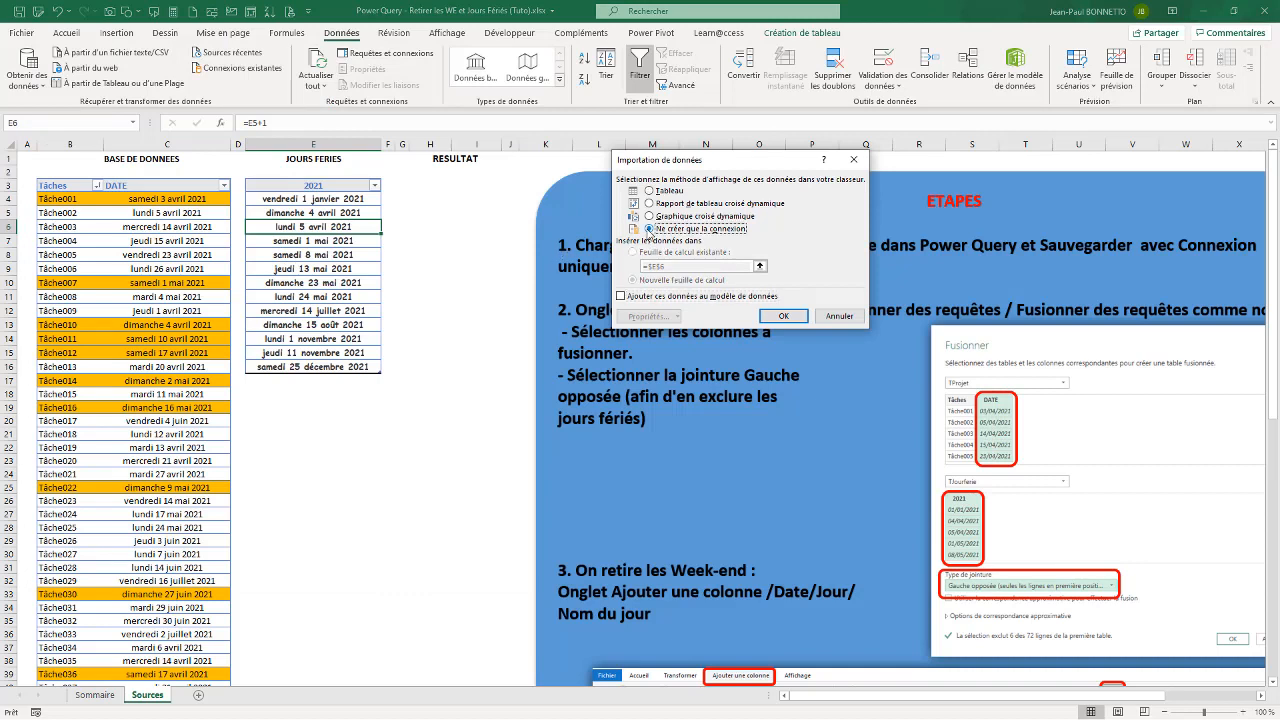
pyautogui.click(783, 316)
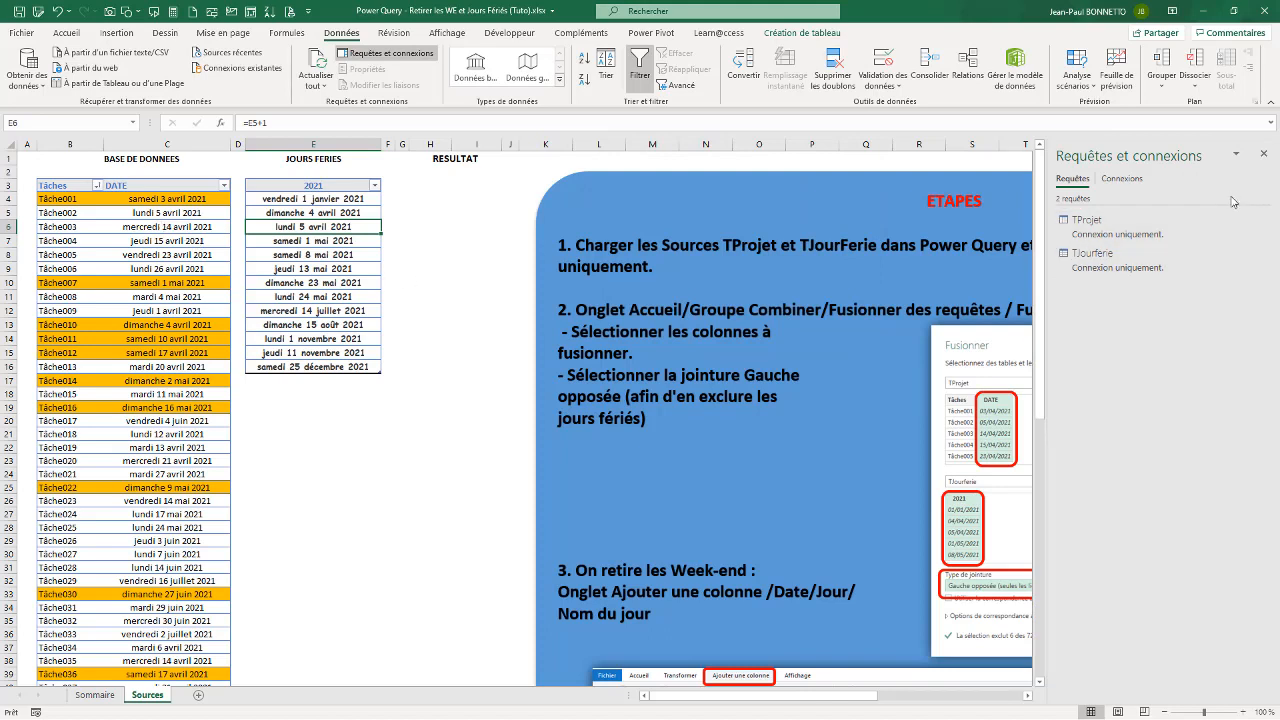
# - Launch the Power Query editor from the workbook and preview the TProjet and TJourferie queries
pyautogui.moveTo(1215, 254)
pyautogui.click(446, 216)
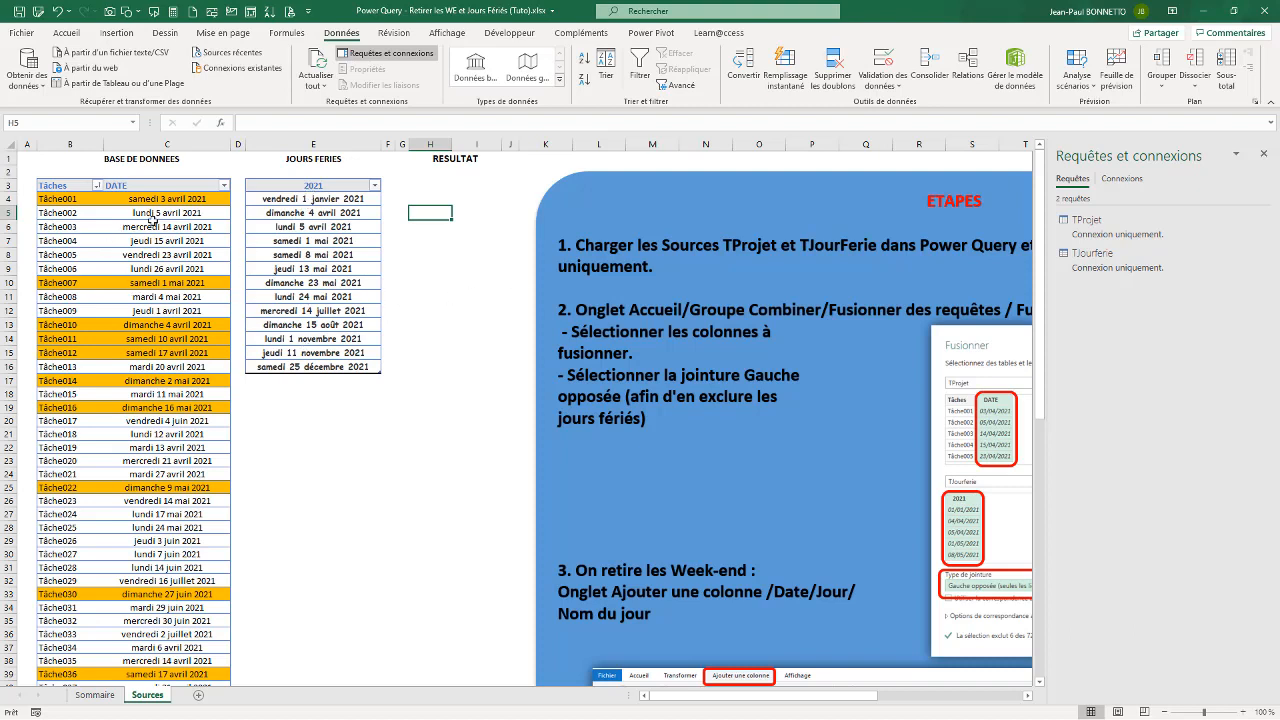
pyautogui.moveTo(1094, 224)
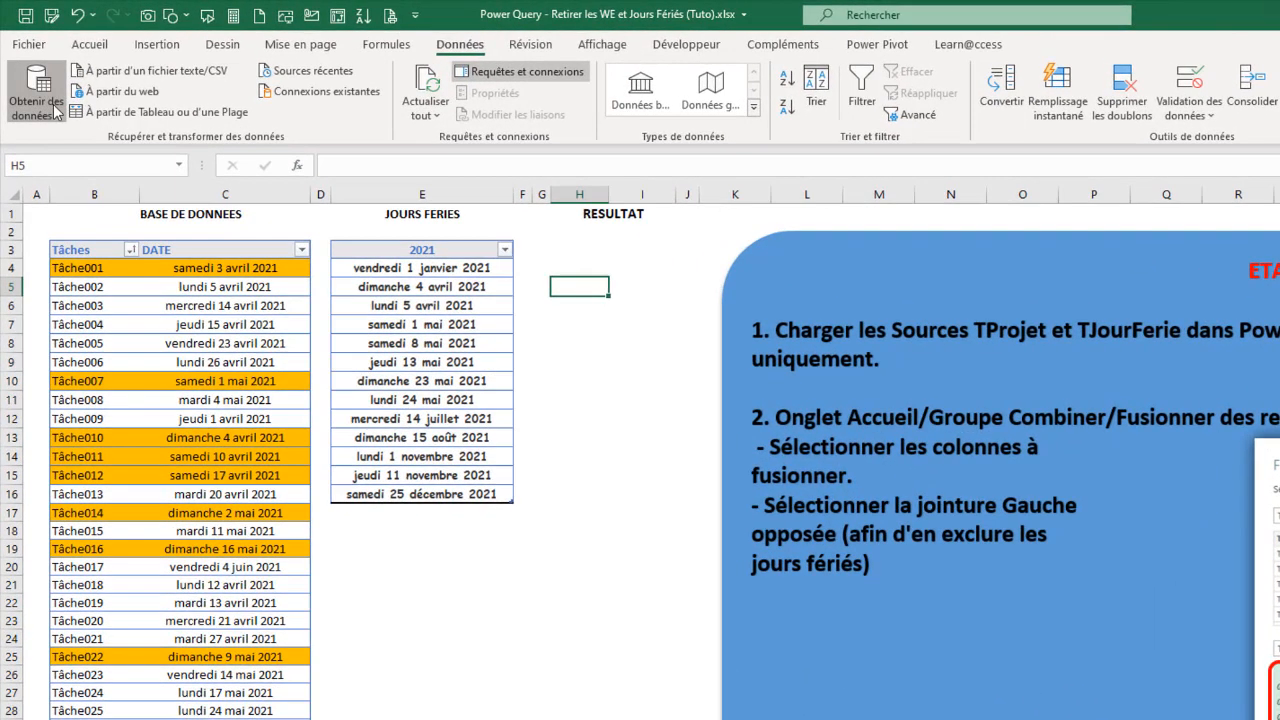
pyautogui.click(41, 87)
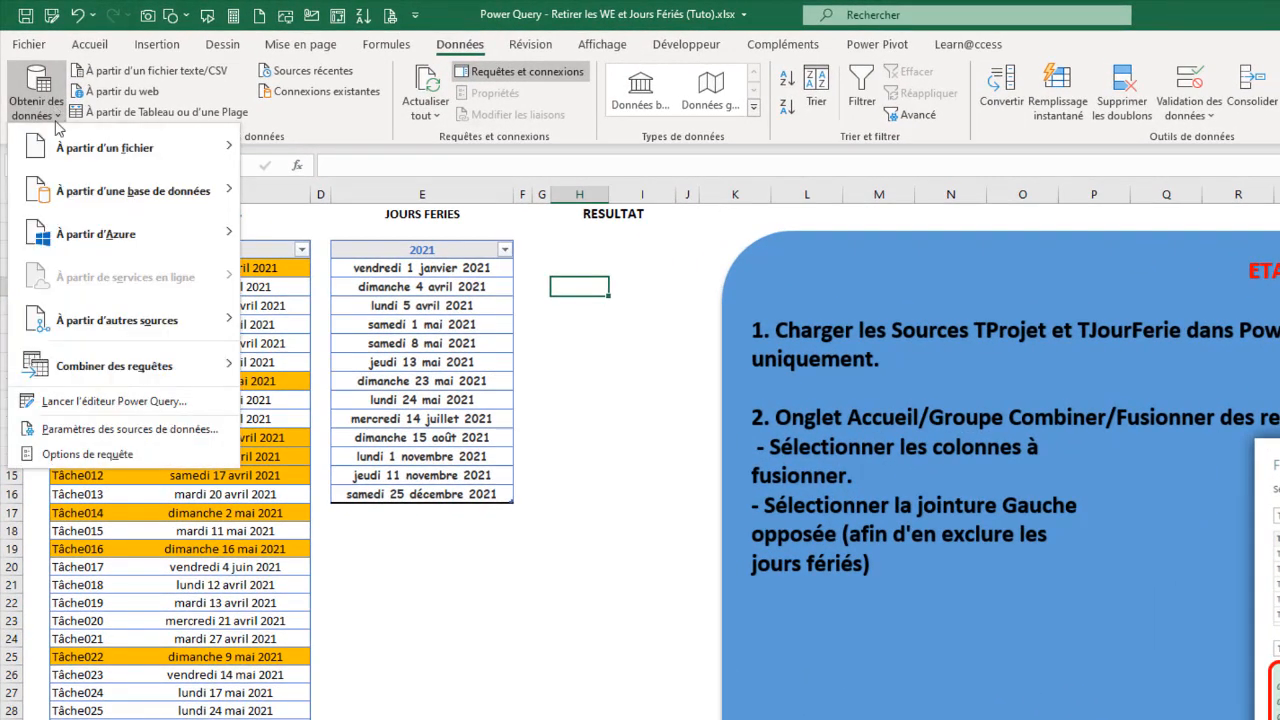
pyautogui.click(102, 401)
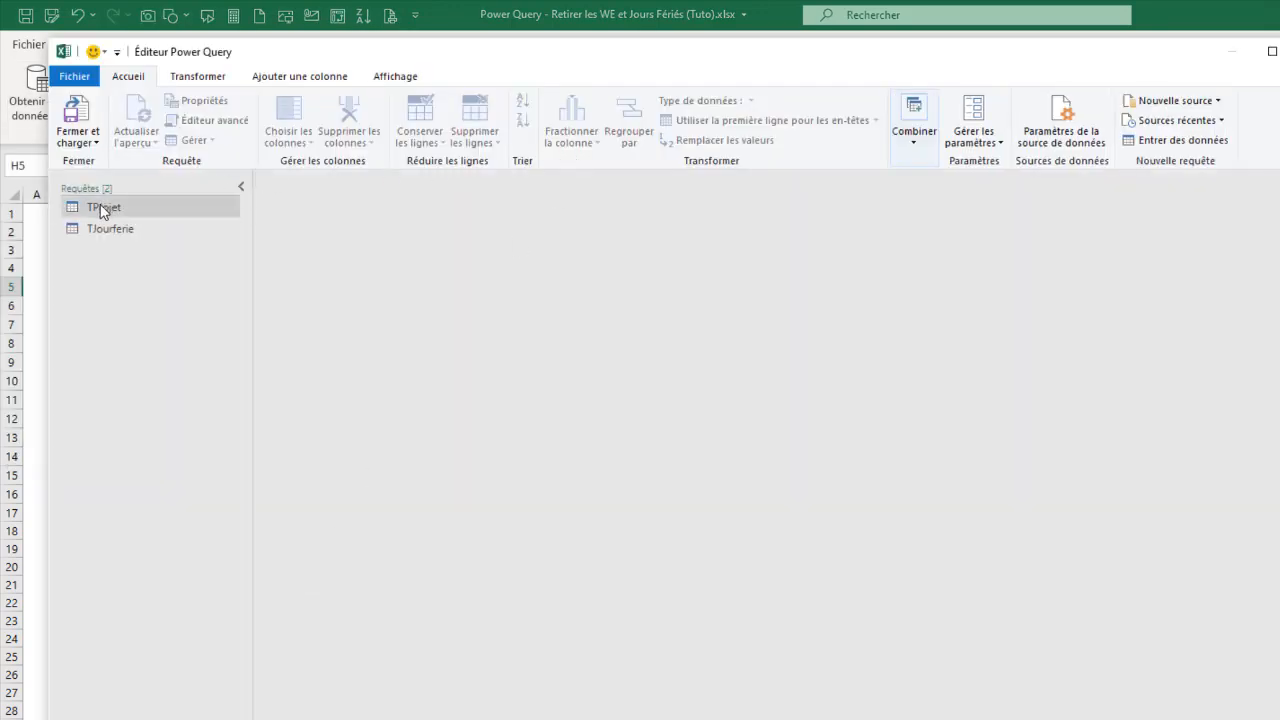
pyautogui.click(100, 207)
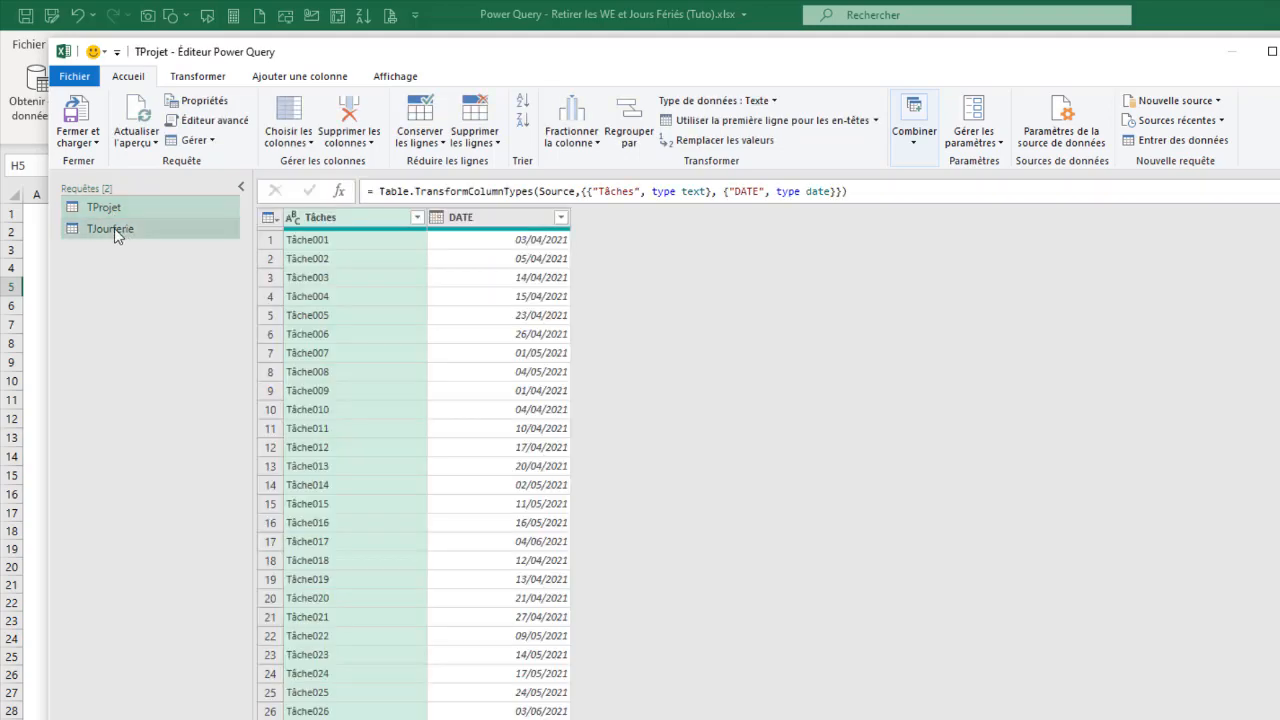
pyautogui.click(118, 233)
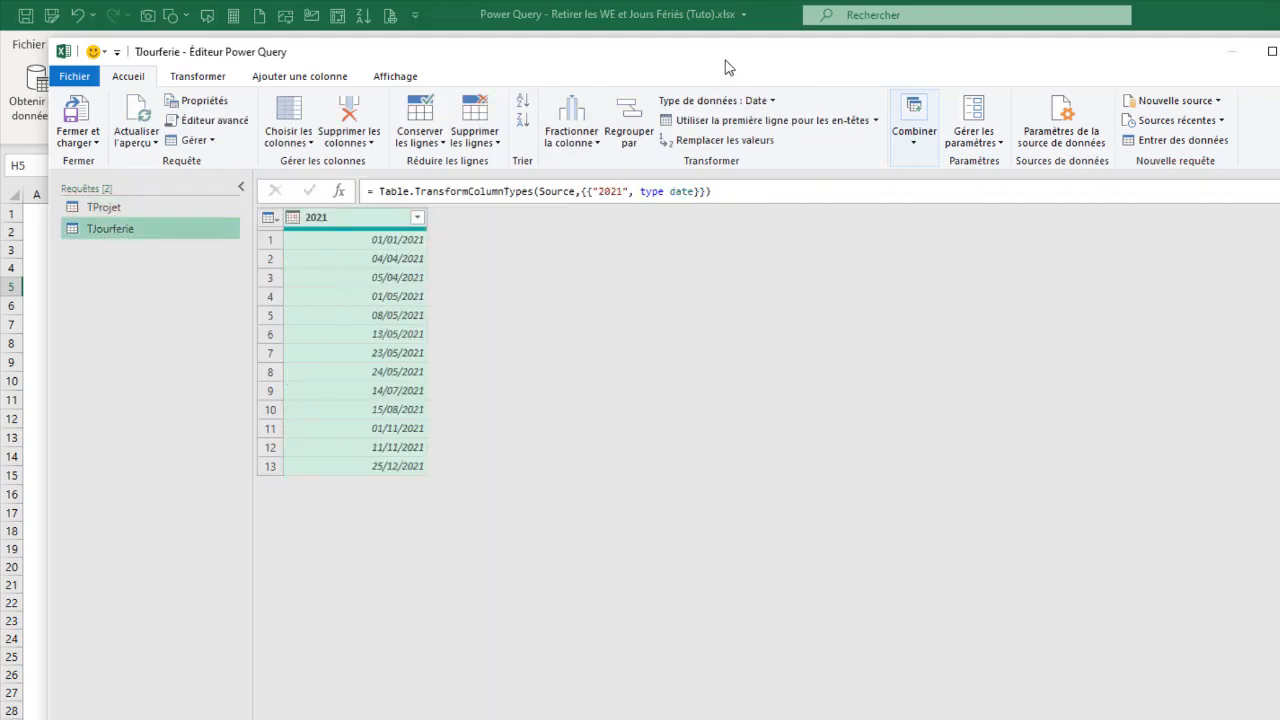
# - Reposition the Power Query editor window over the worksheet and select the TProjet query
pyautogui.moveTo(724, 62); pyautogui.dragTo(697, 174)
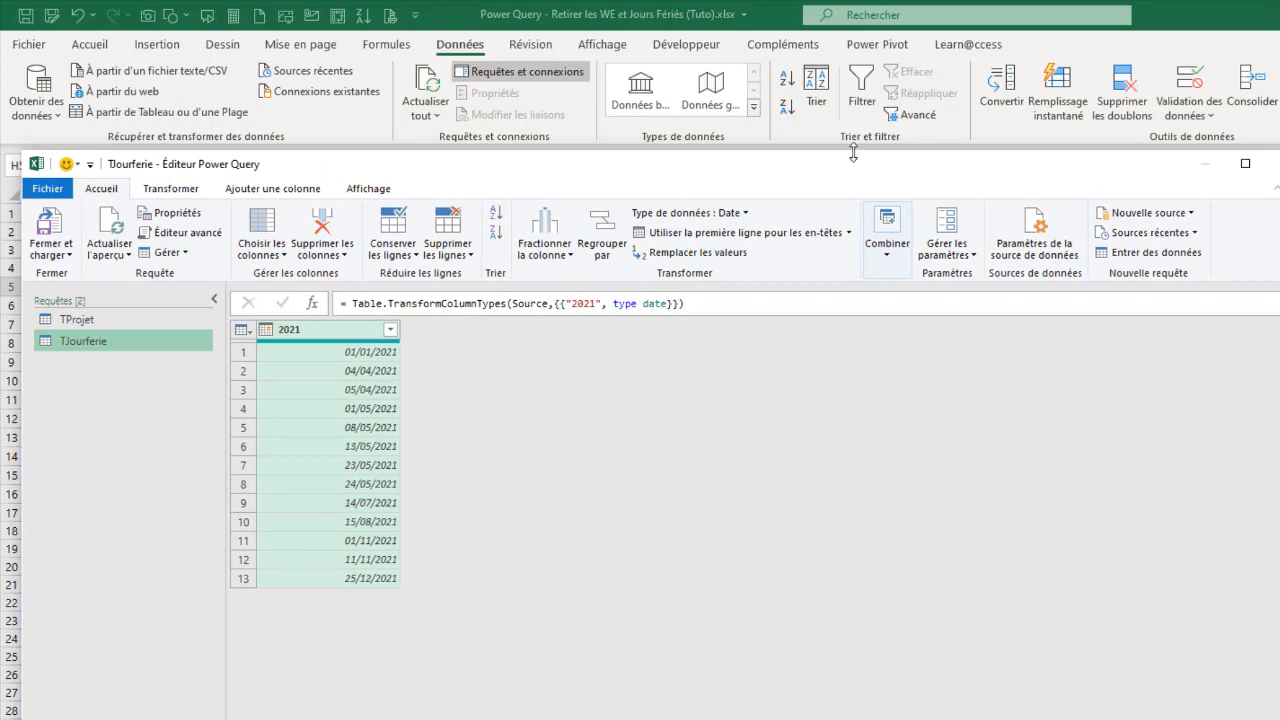
pyautogui.moveTo(680, 170); pyautogui.dragTo(607, 377)
pyautogui.click(139, 404)
pyautogui.moveTo(518, 120); pyautogui.dragTo(595, 112)
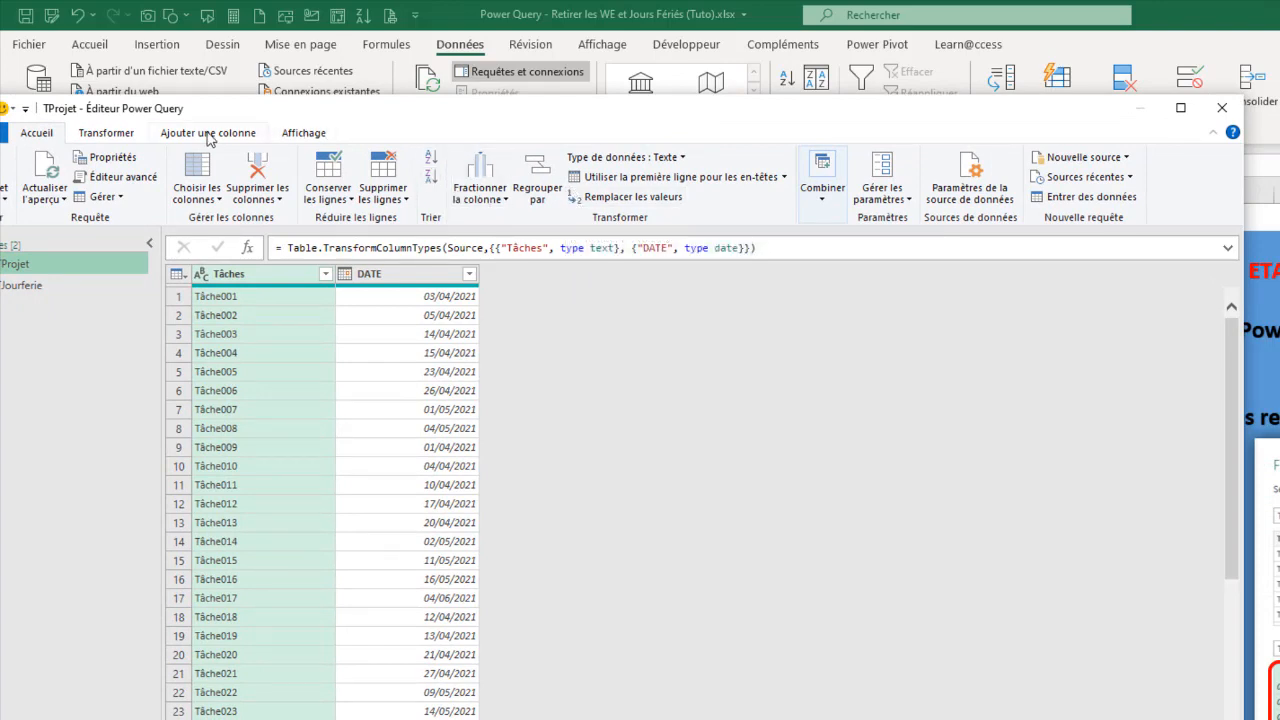
# - Start merging queries as a new query, with TProjet as the first table and TJourferie as the second
pyautogui.click(120, 133)
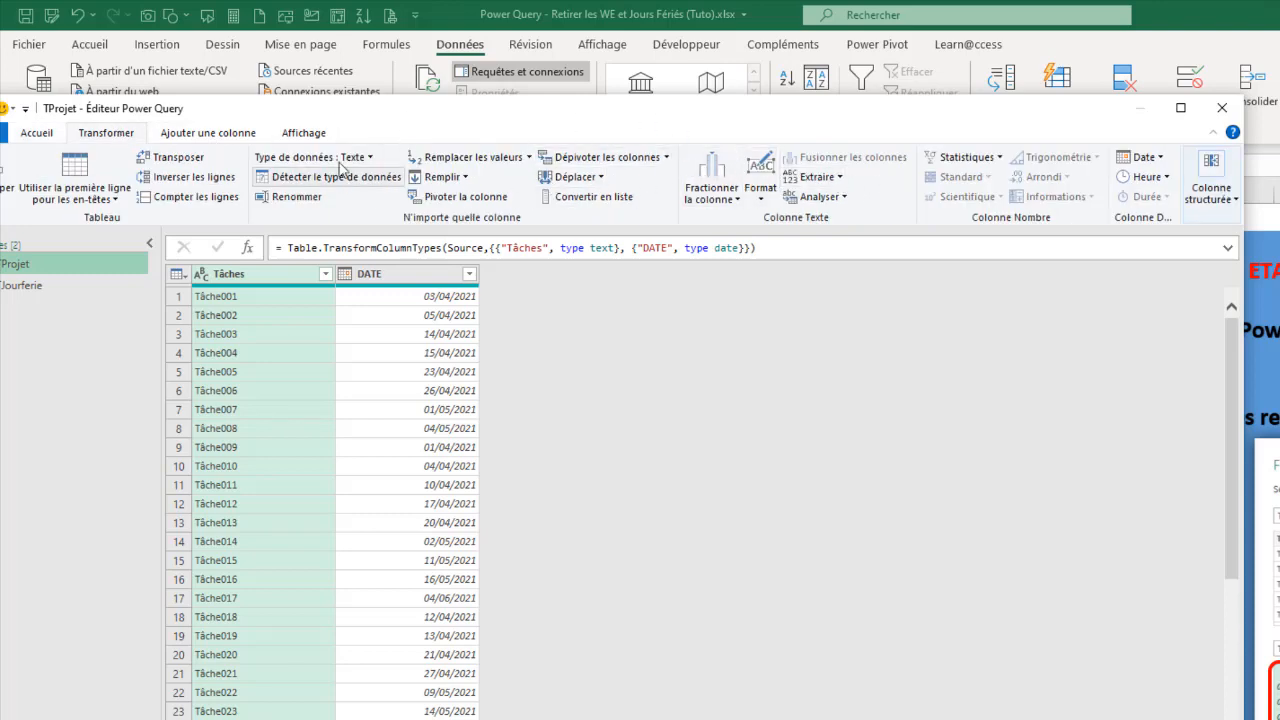
pyautogui.click(49, 135)
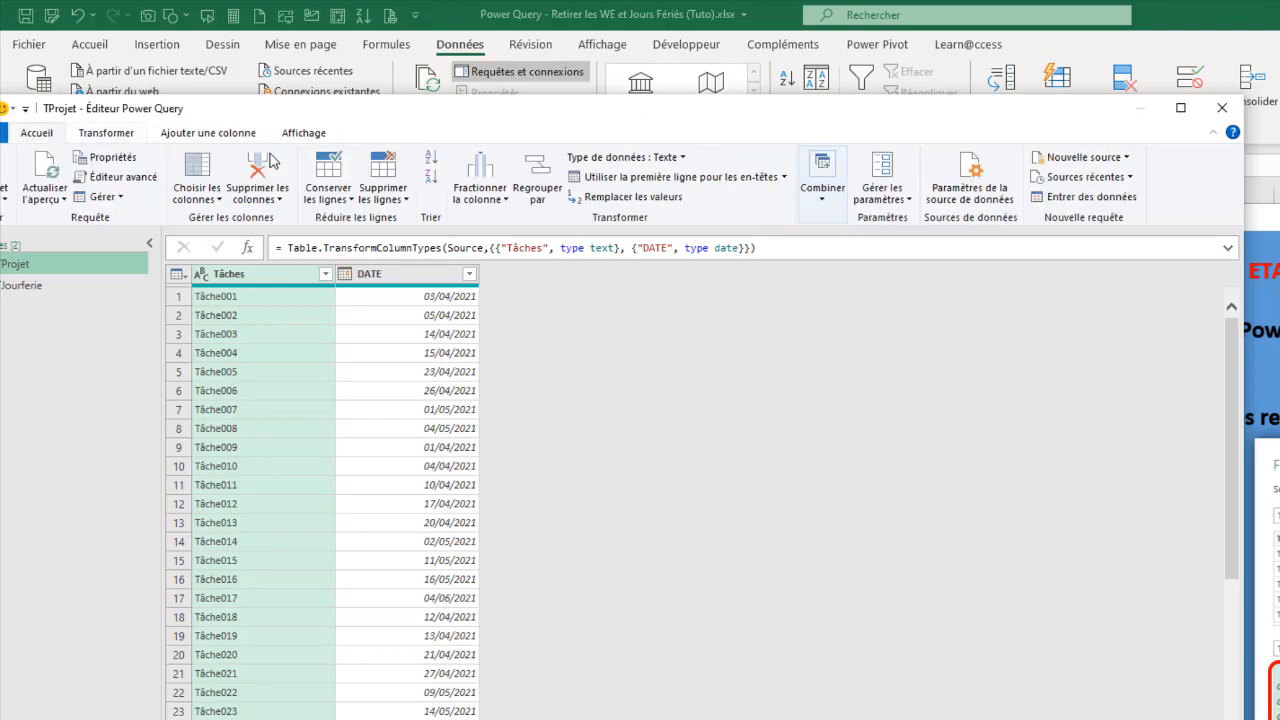
pyautogui.click(823, 197)
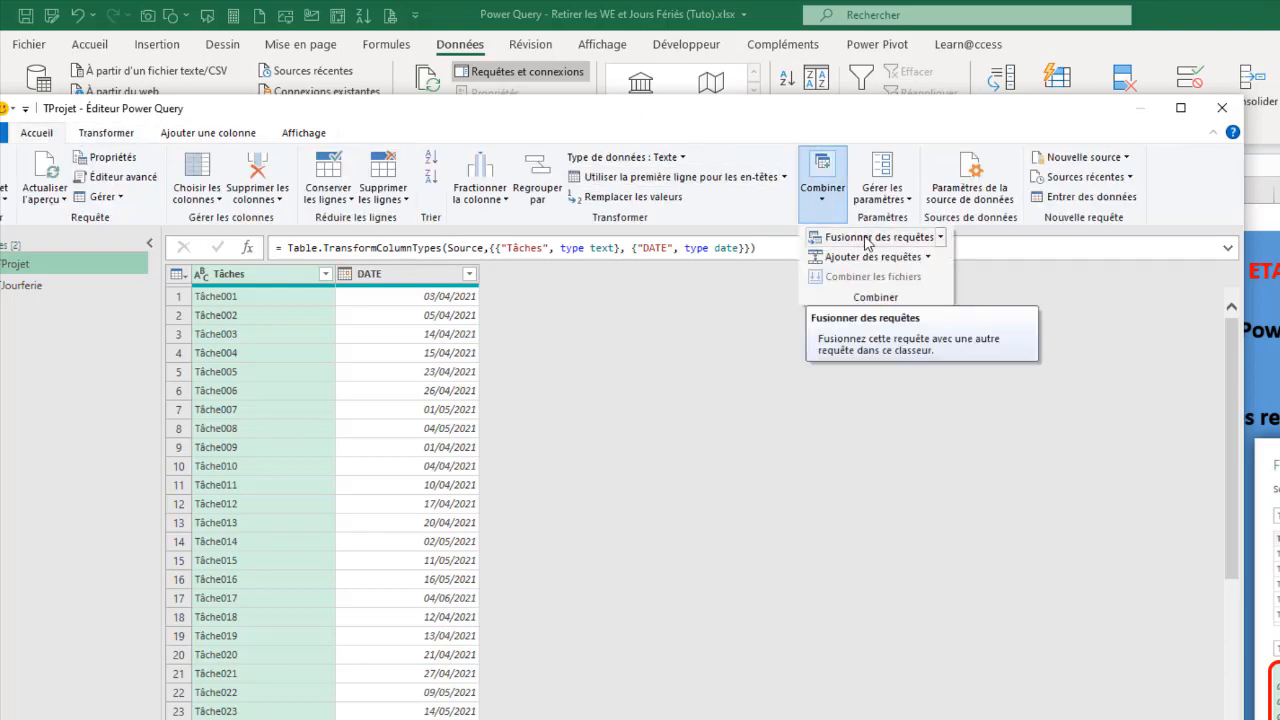
pyautogui.click(943, 238)
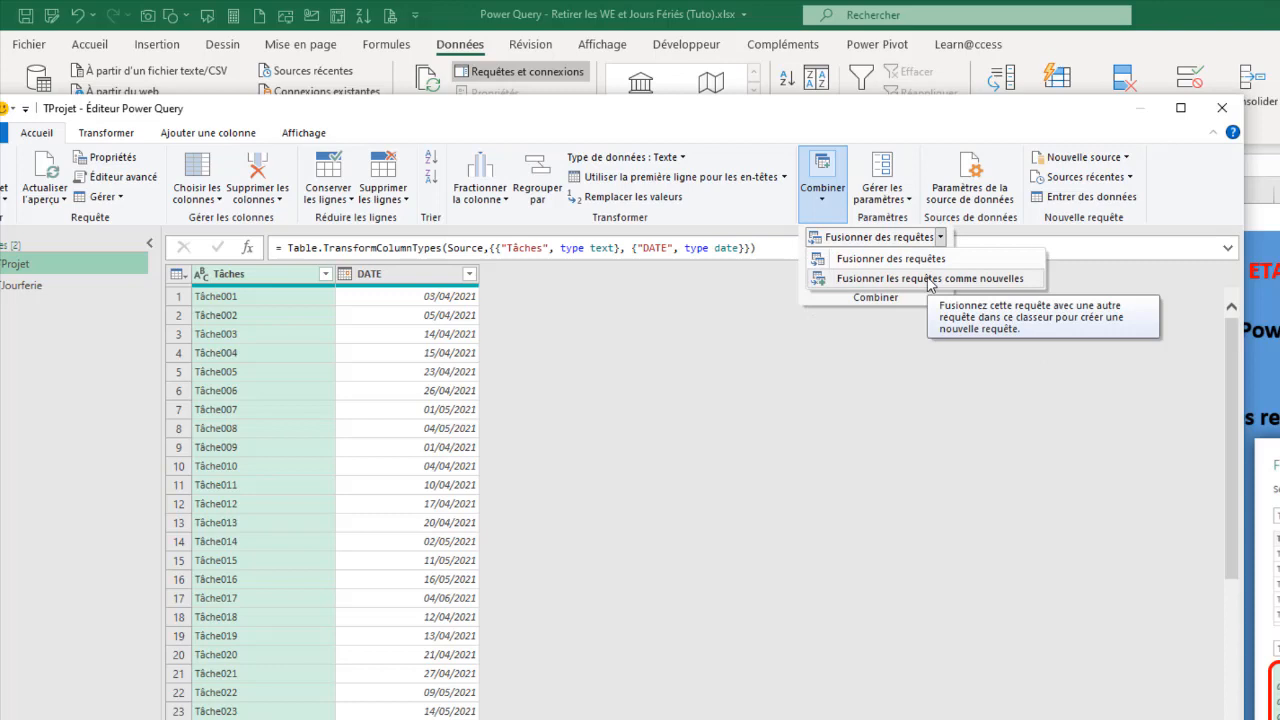
pyautogui.click(930, 280)
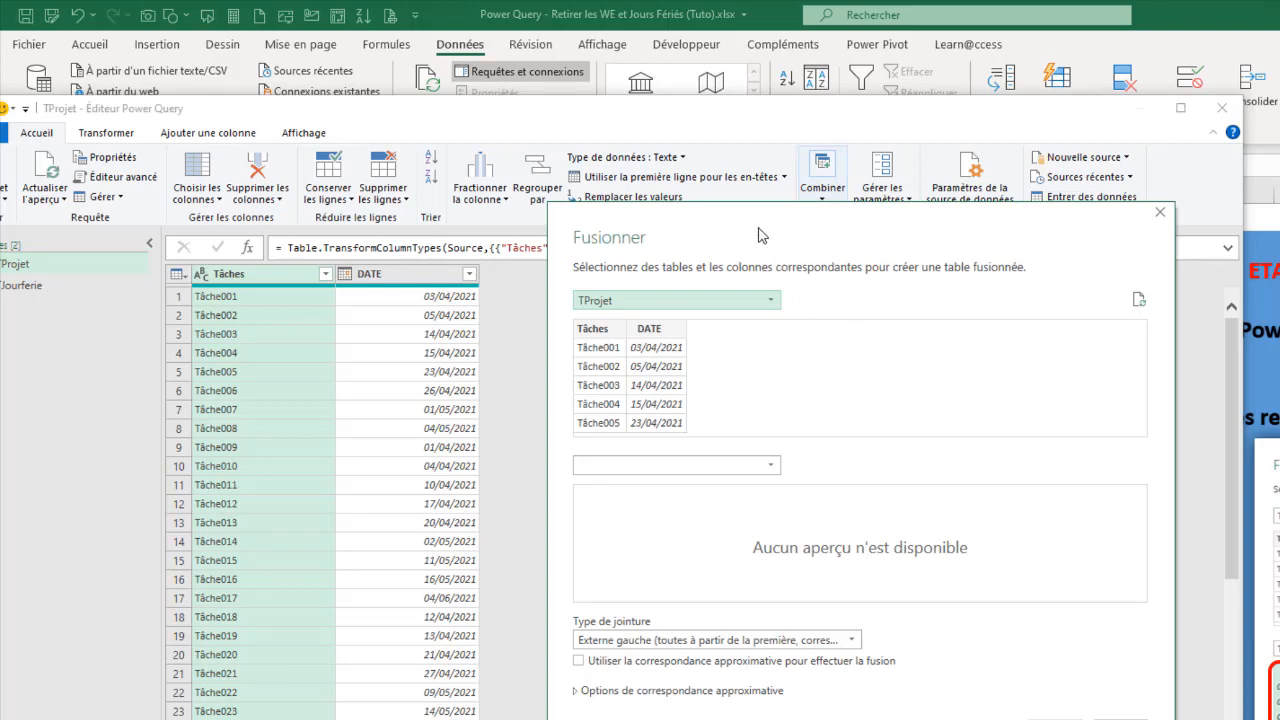
pyautogui.click(770, 299)
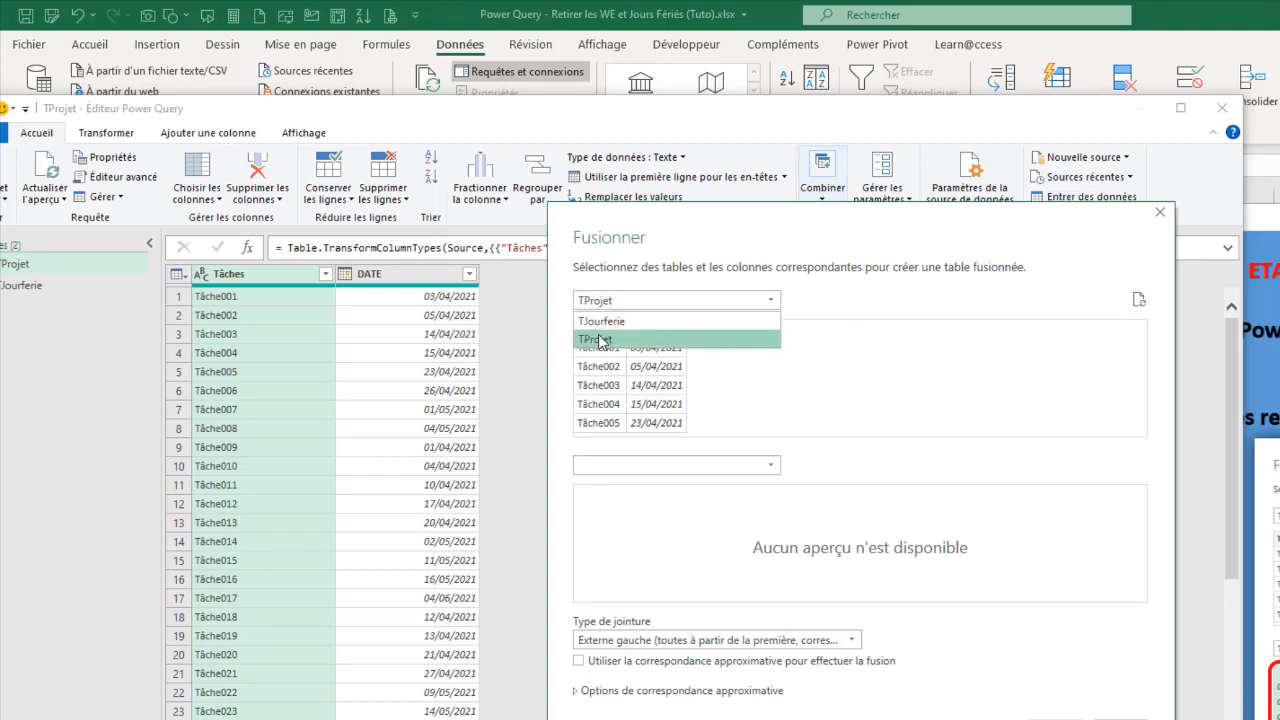
pyautogui.click(775, 466)
pyautogui.click(775, 466)
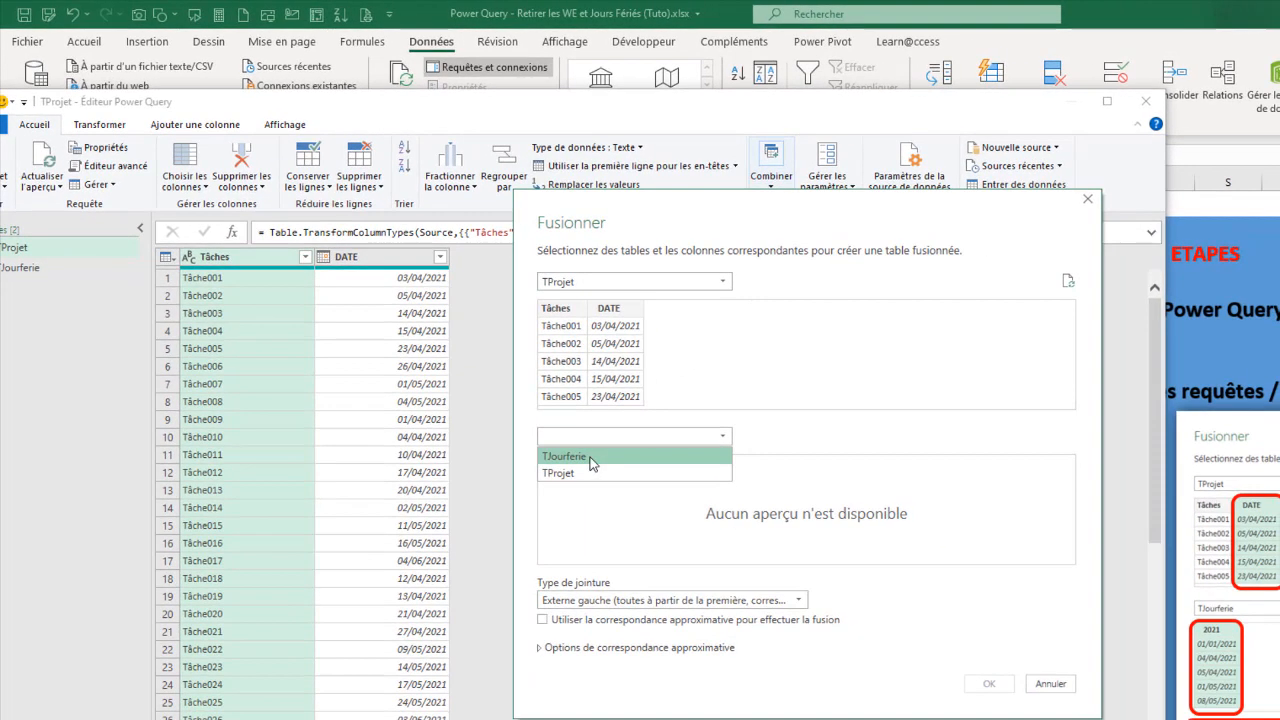
pyautogui.click(590, 459)
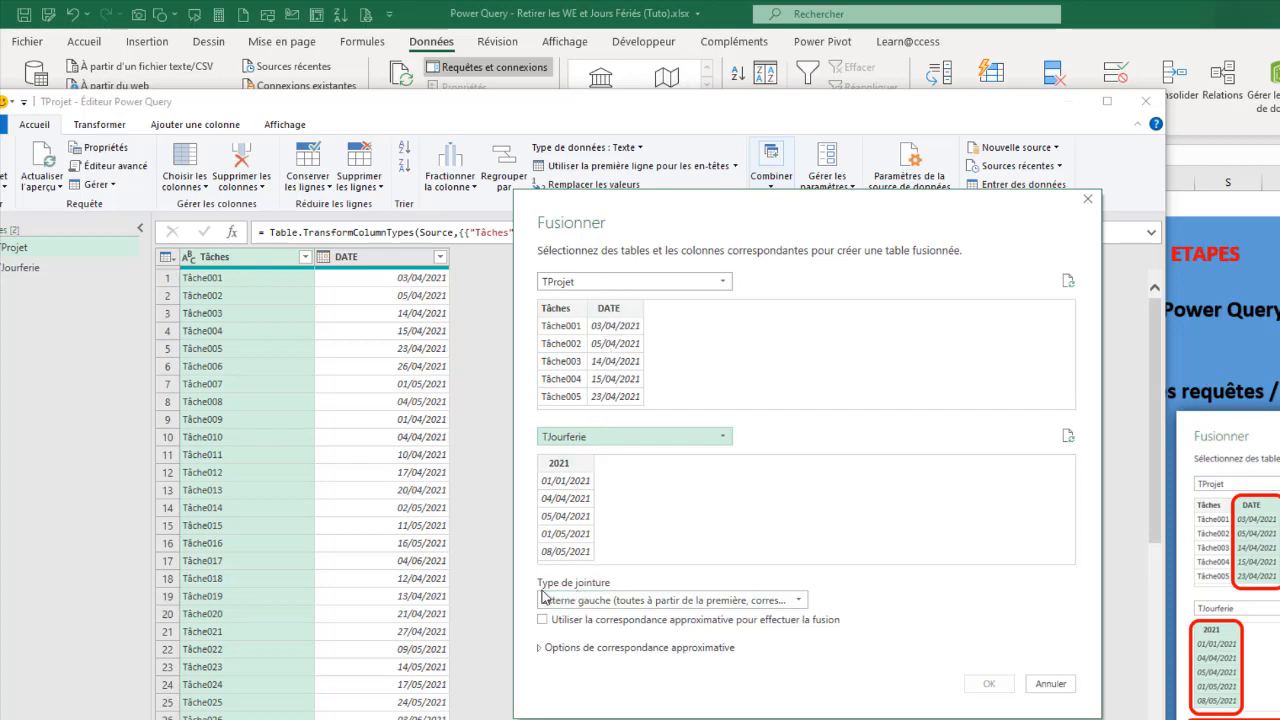
# - Set the join type to Gauche opposée, match TProjet's DATE column with TJourferie's 2021 column, and create the merged query
pyautogui.click(806, 602)
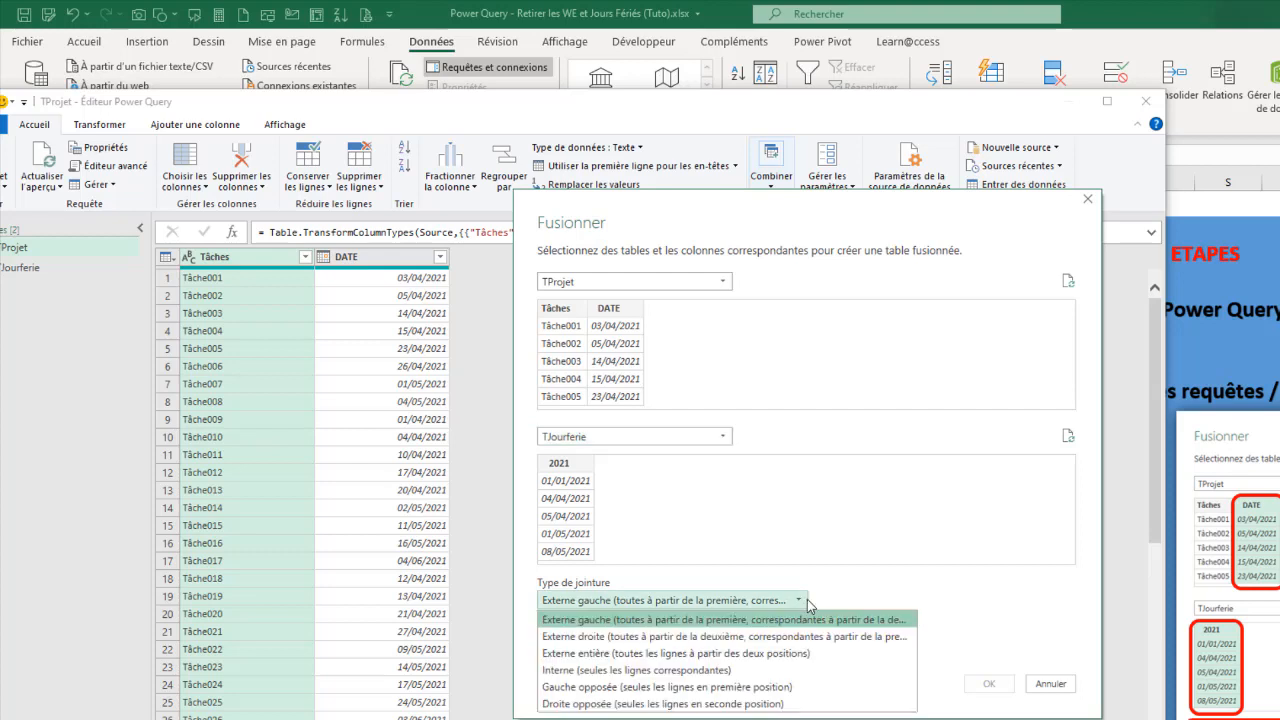
pyautogui.click(603, 688)
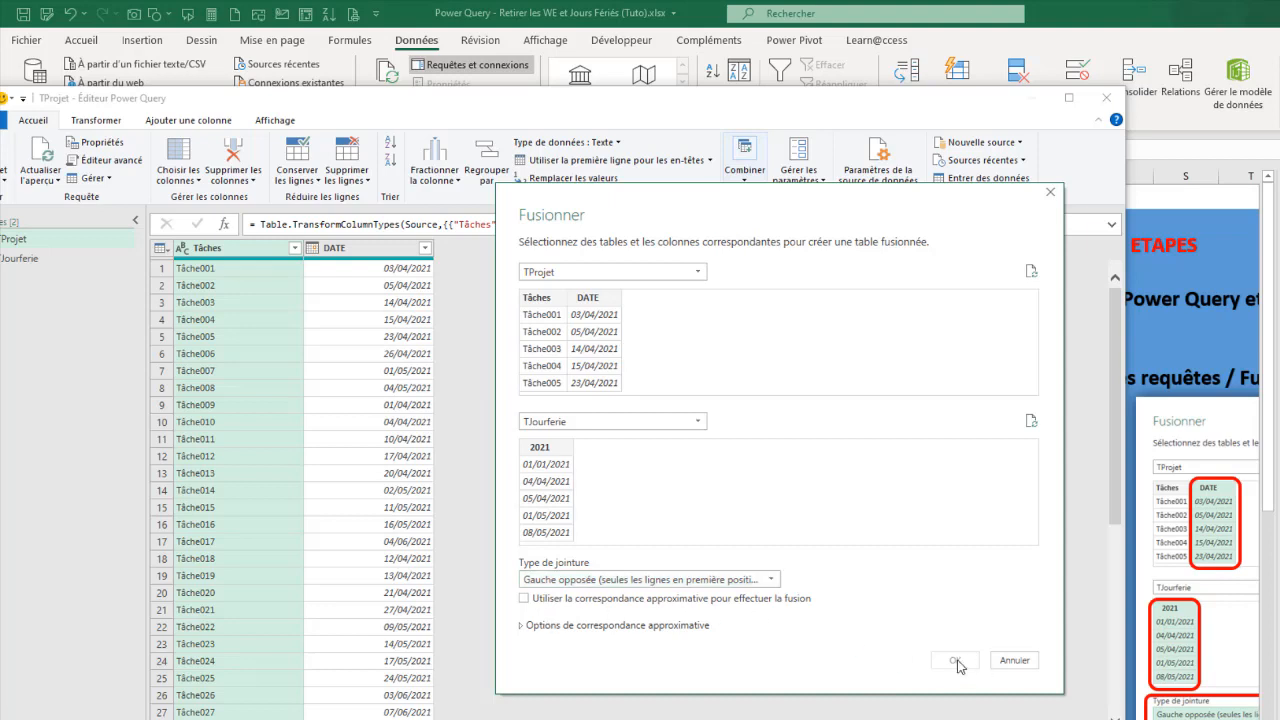
pyautogui.click(596, 300)
pyautogui.click(540, 448)
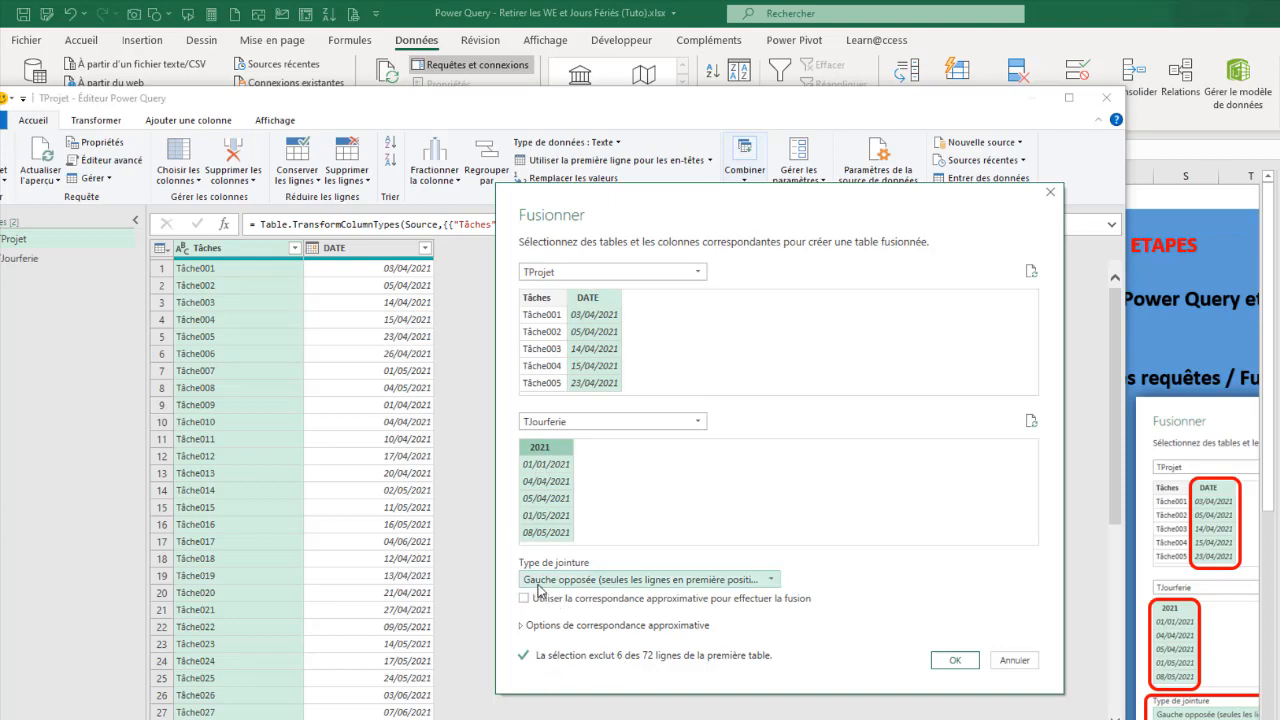
pyautogui.click(956, 662)
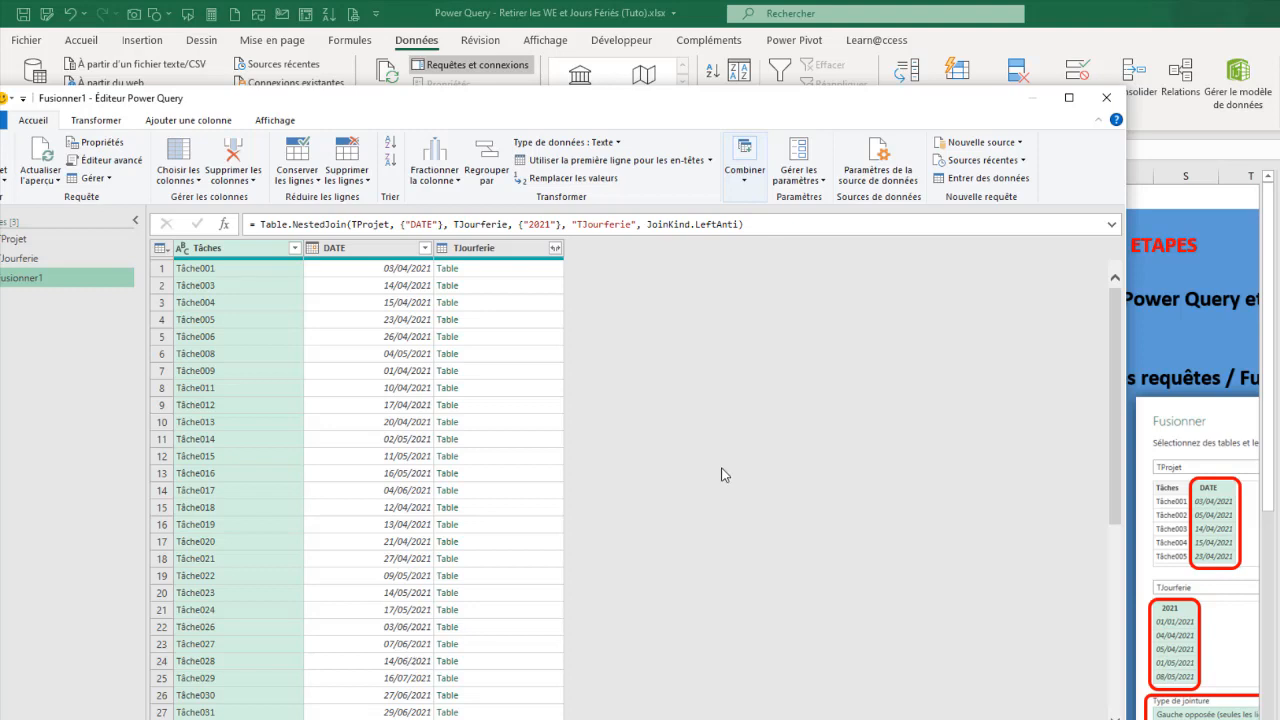
# - Check the nested tables in the merged query and remove the TJourferie column
pyautogui.click(555, 289)
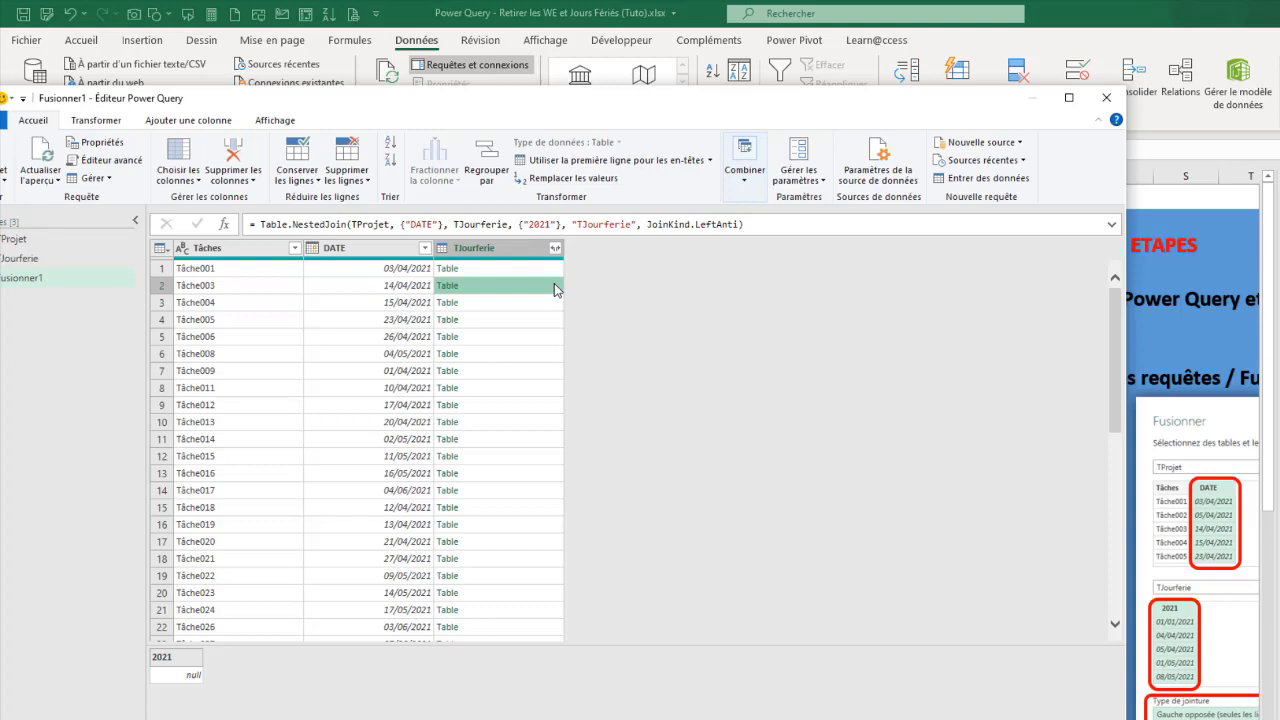
pyautogui.click(543, 338)
pyautogui.click(514, 251)
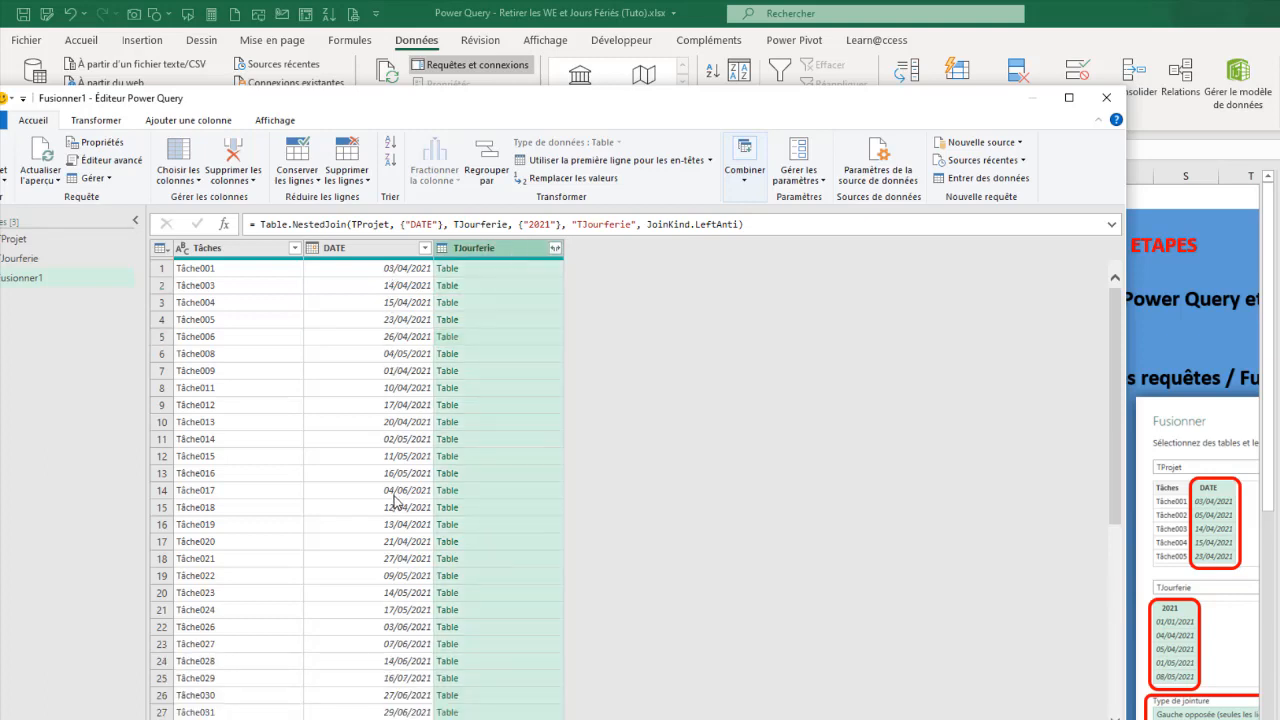
pyautogui.scroll(-10, 397, 500)
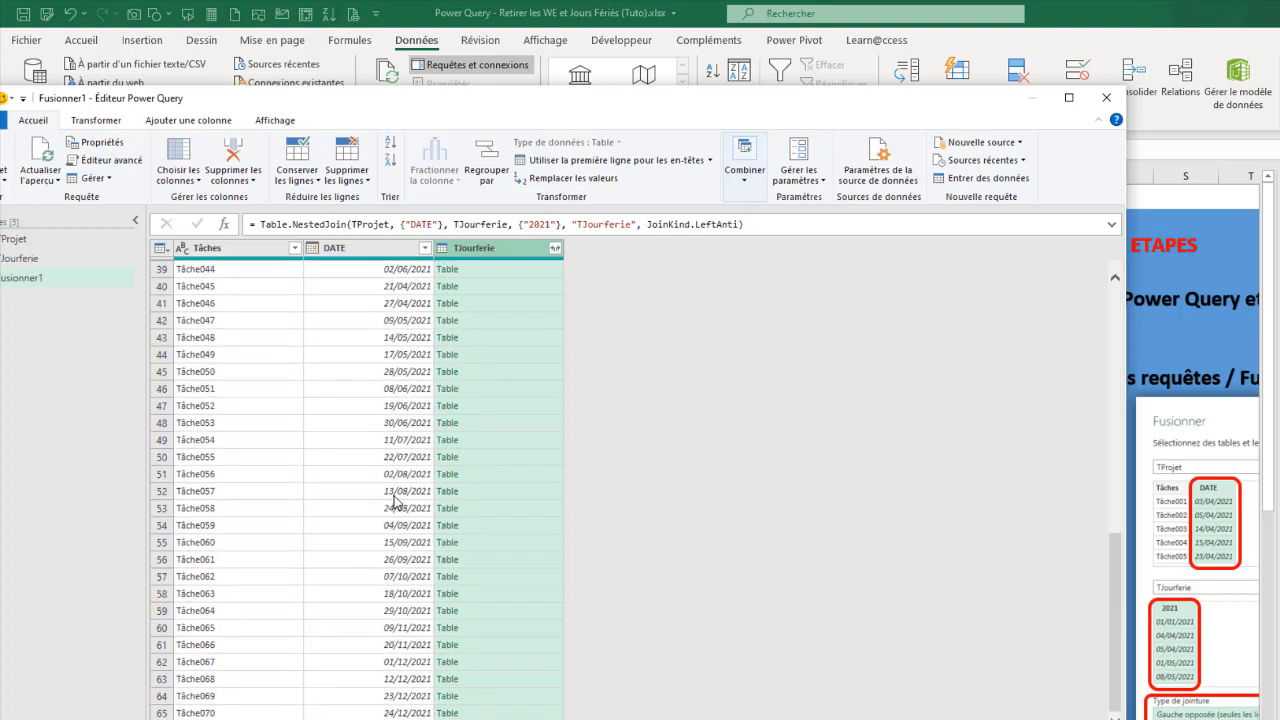
pyautogui.scroll(10, 395, 470)
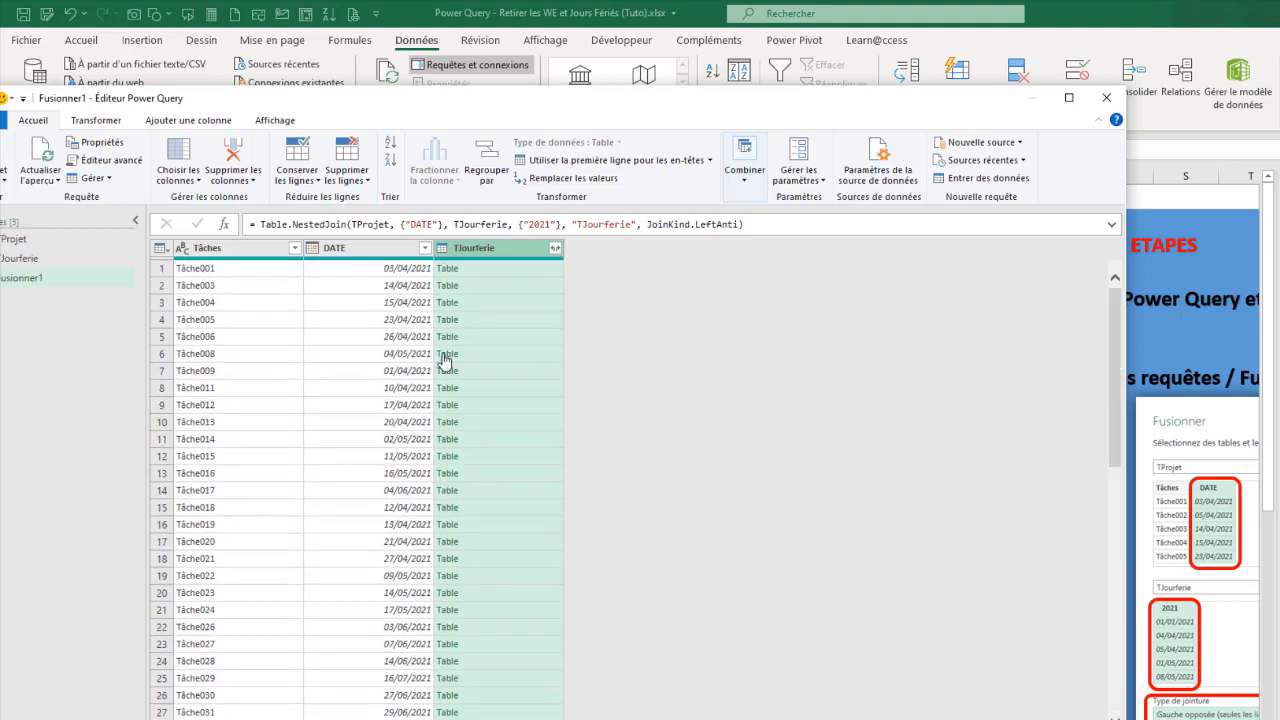
pyautogui.rightClick(506, 248)
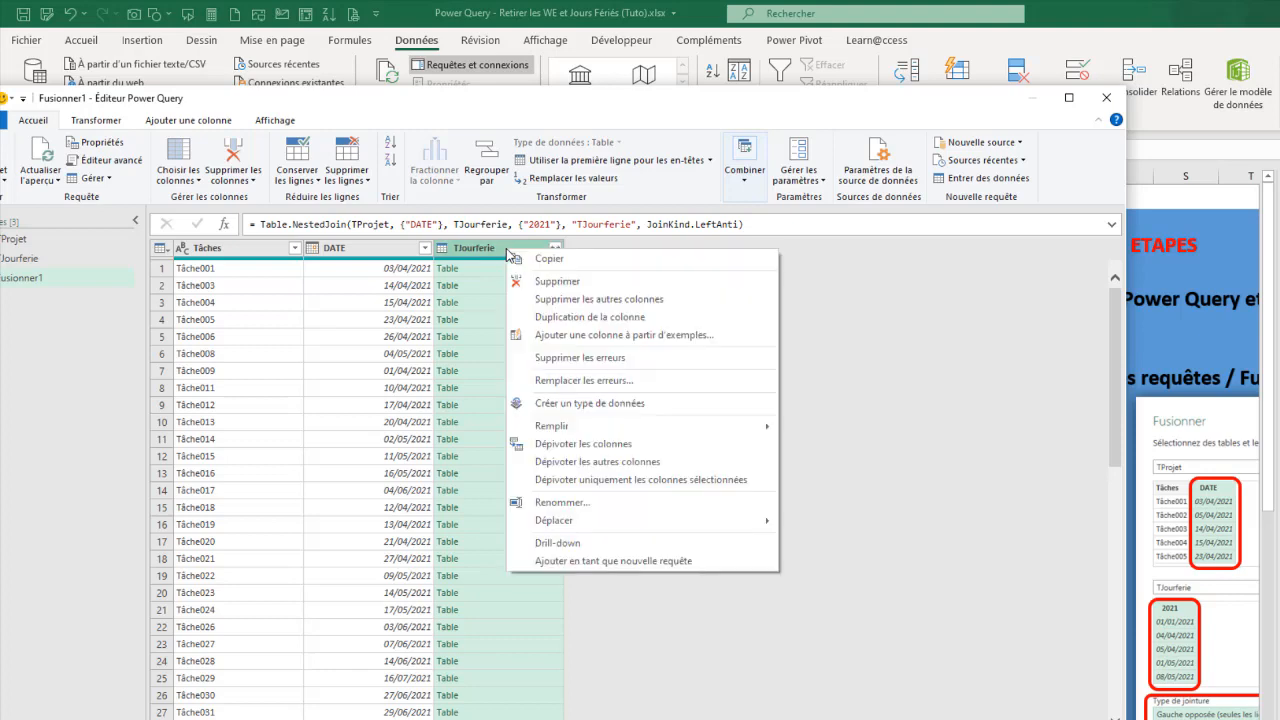
pyautogui.click(553, 283)
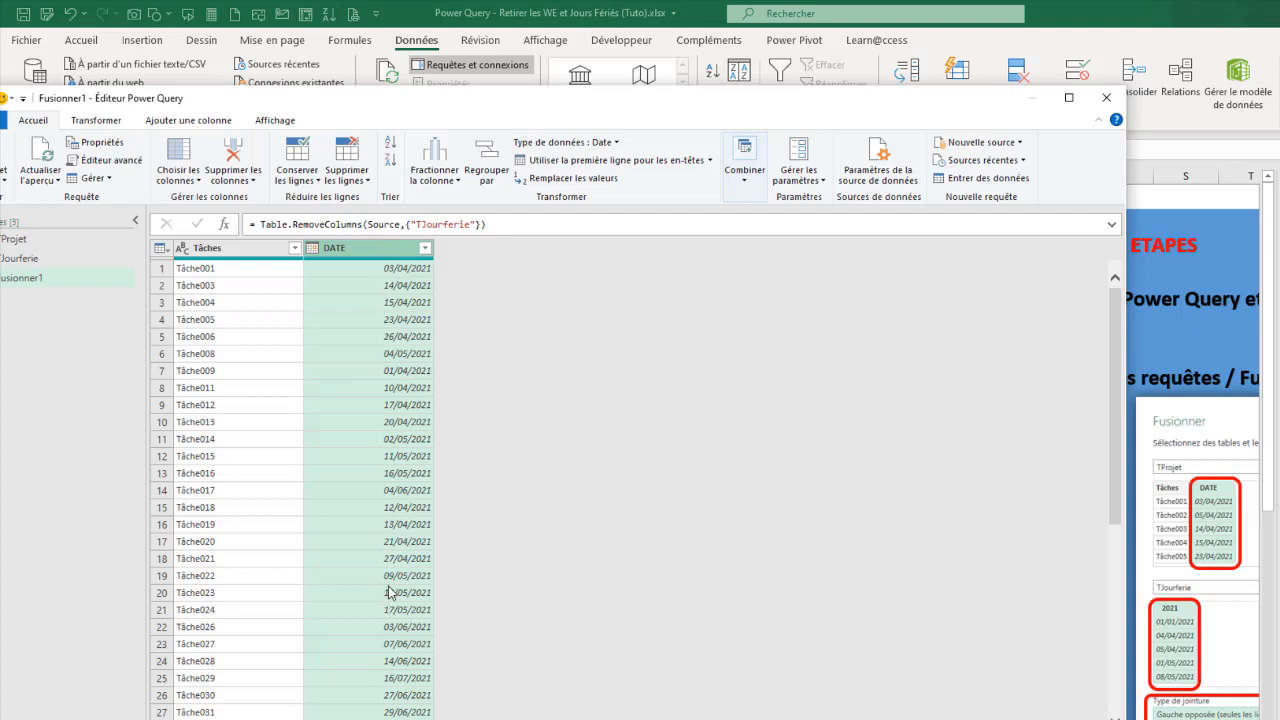
# - Add a Nom du jour column to the merged query, extracted from the DATE column
pyautogui.scroll(-7, 353, 440)
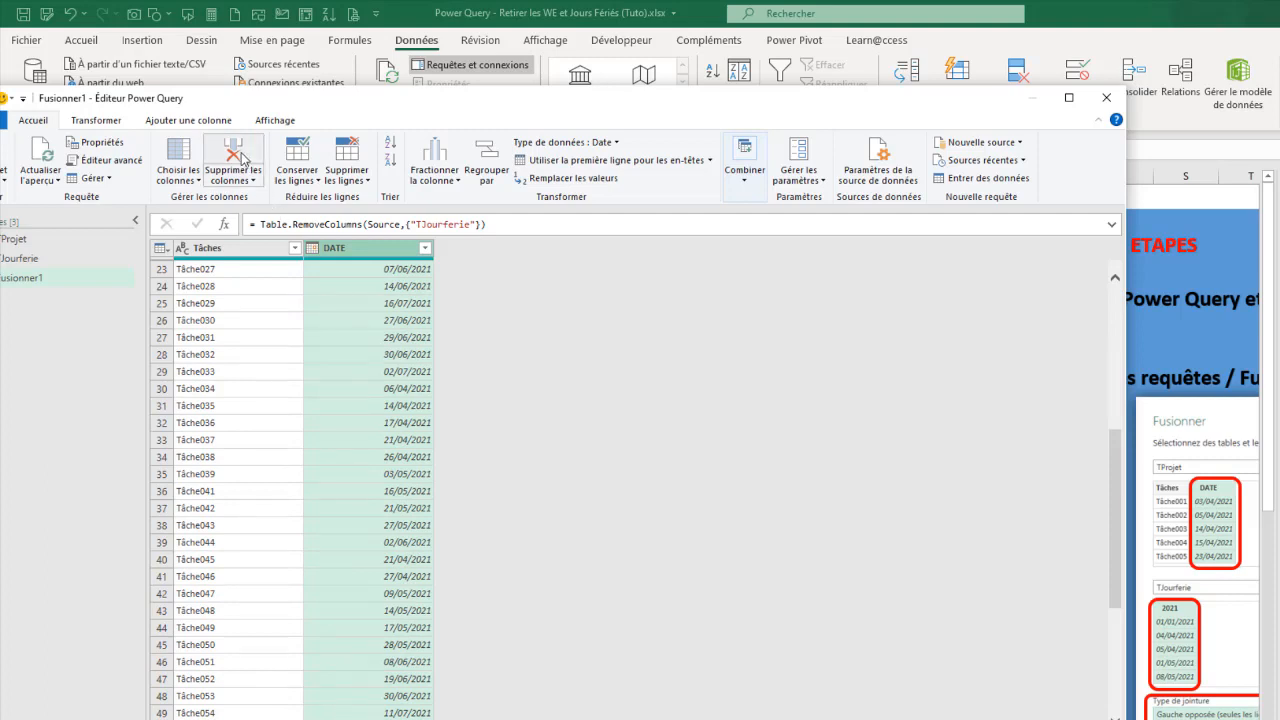
pyautogui.click(203, 121)
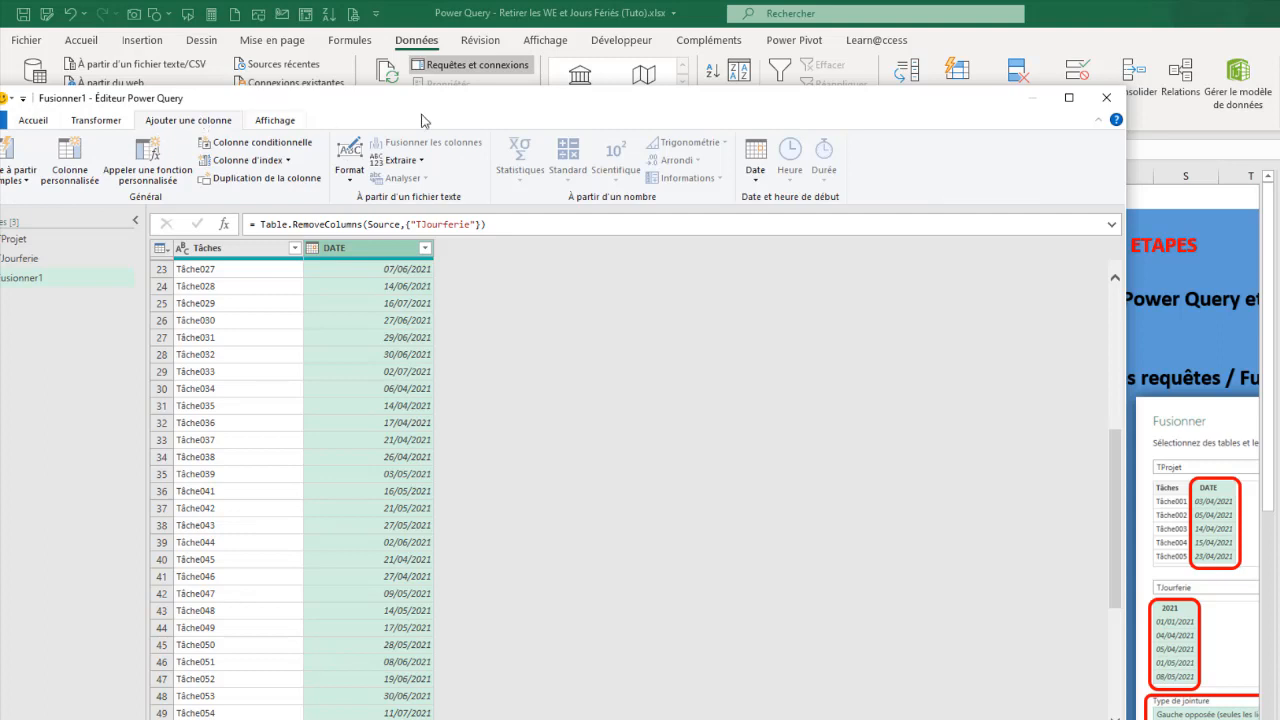
pyautogui.click(756, 176)
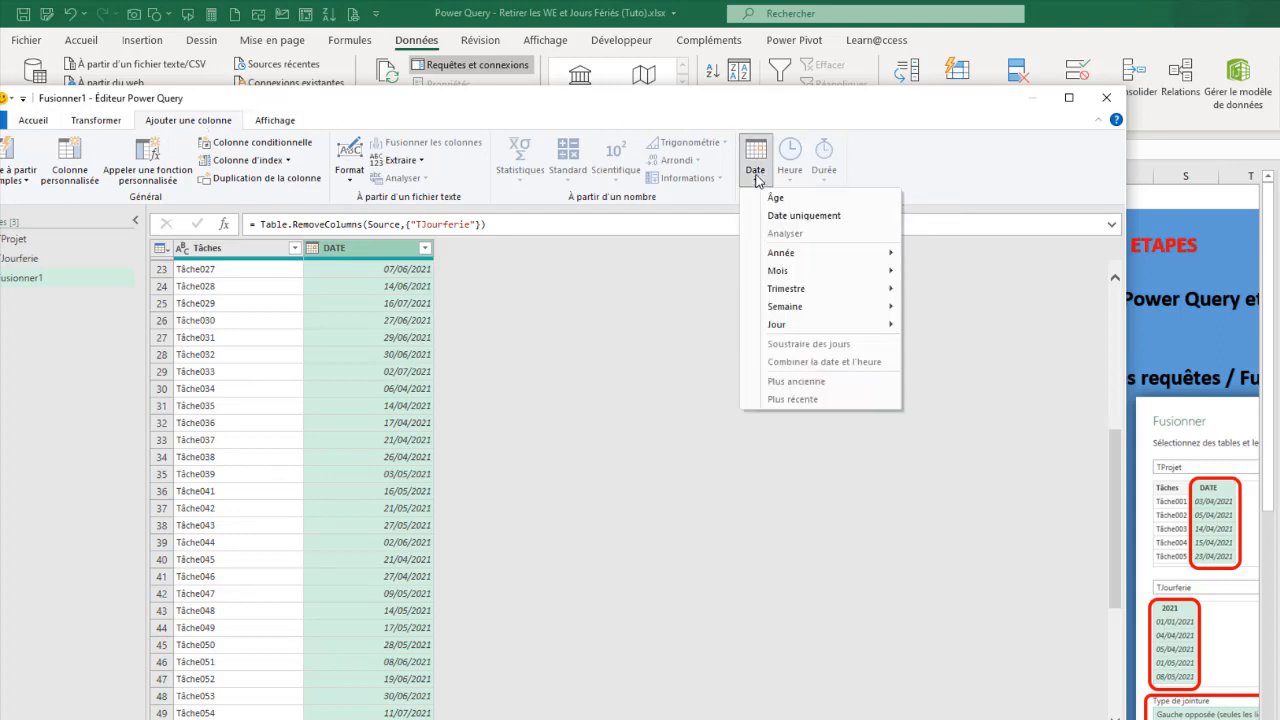
pyautogui.click(756, 178)
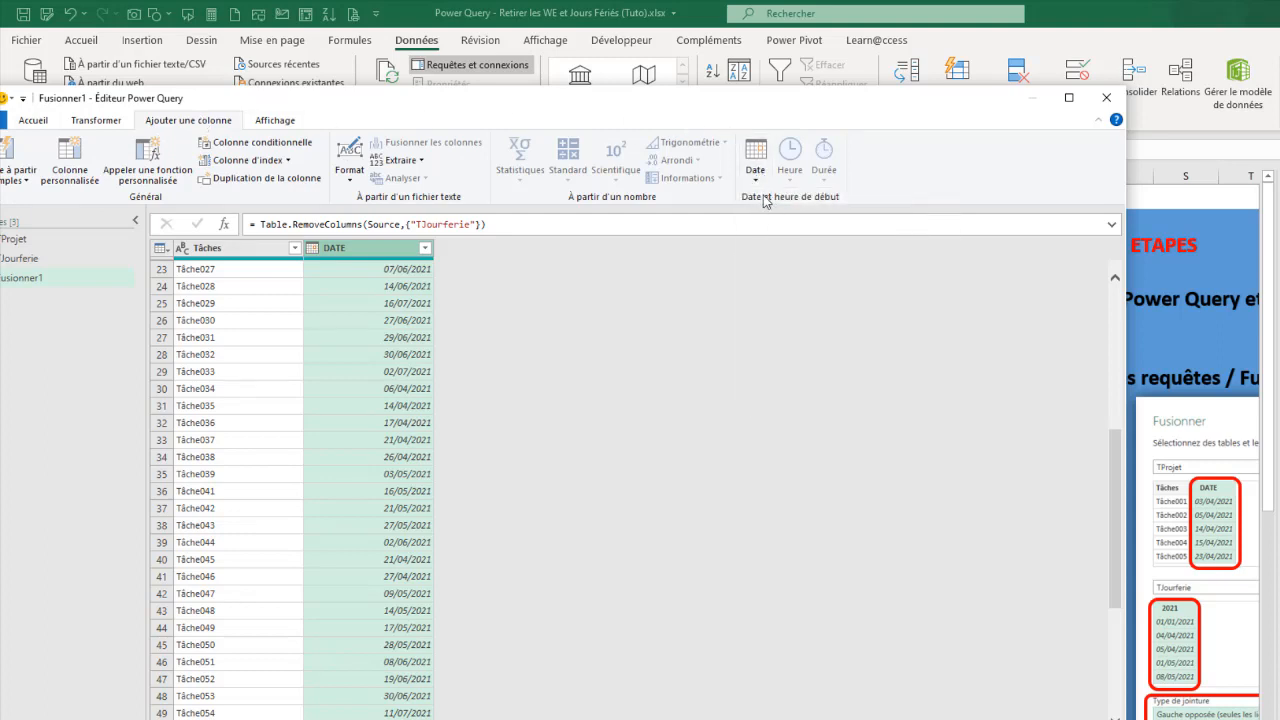
pyautogui.click(756, 178)
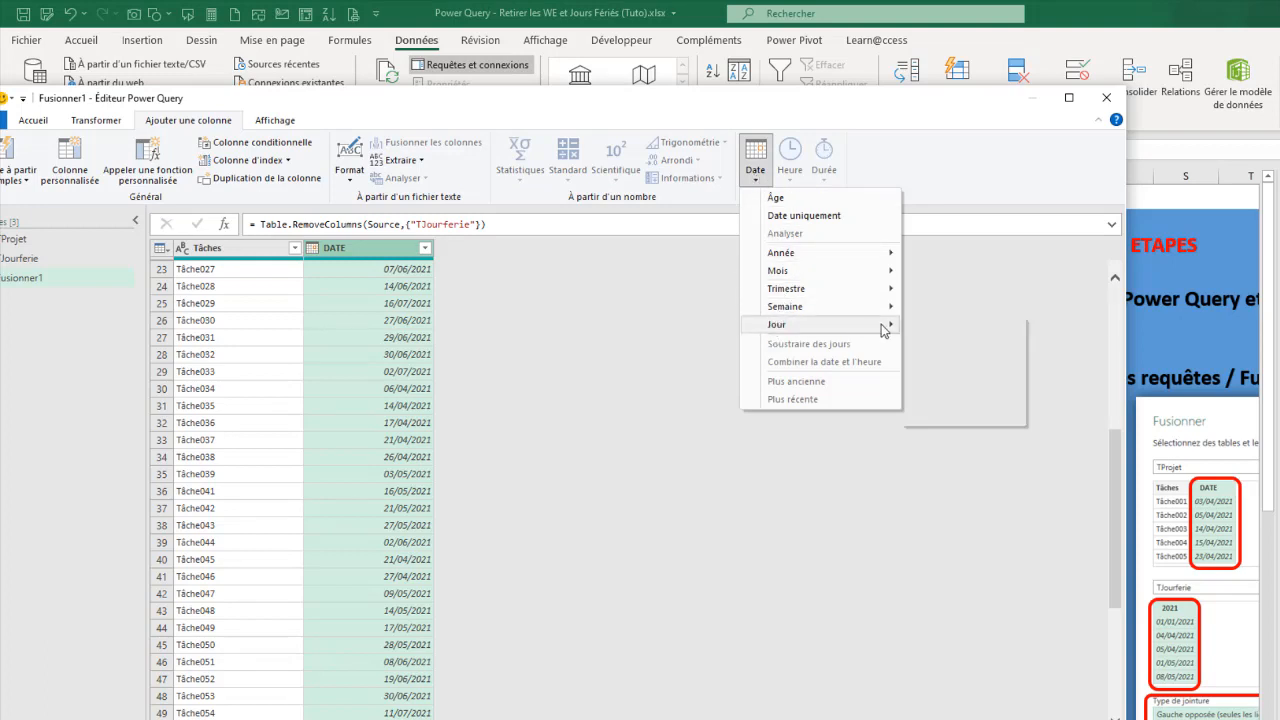
pyautogui.moveTo(896, 327)
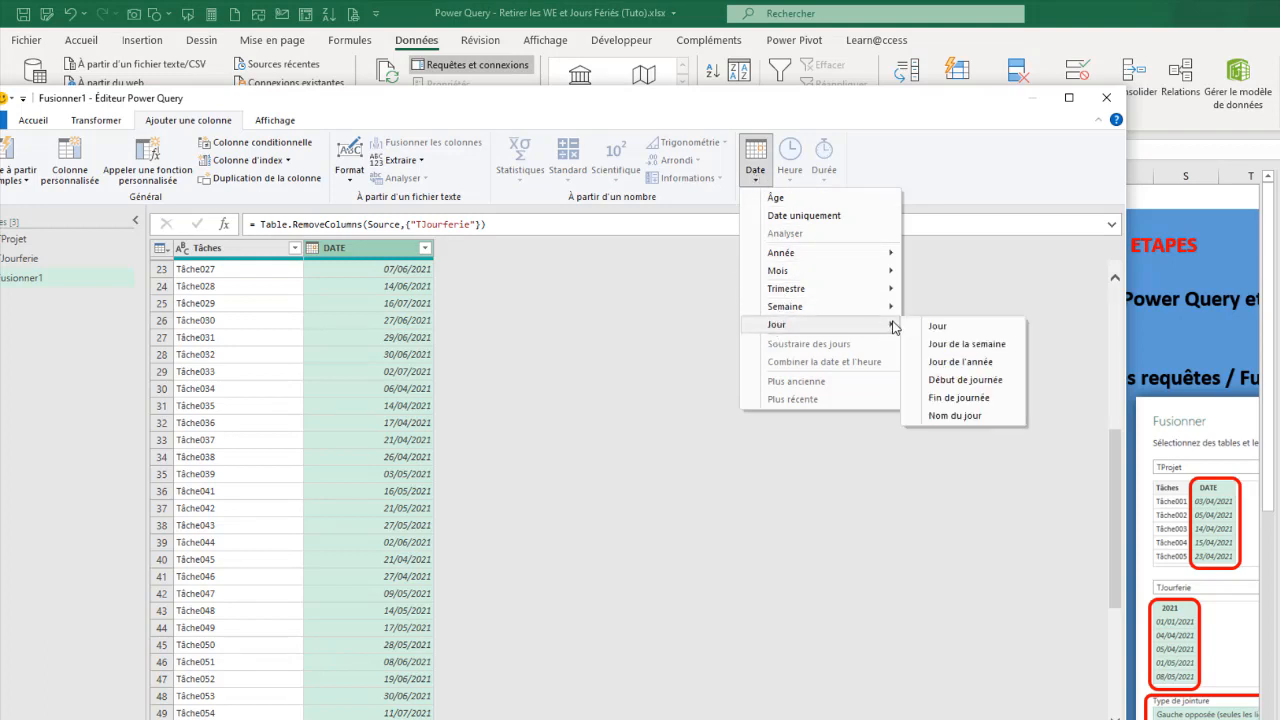
pyautogui.click(949, 415)
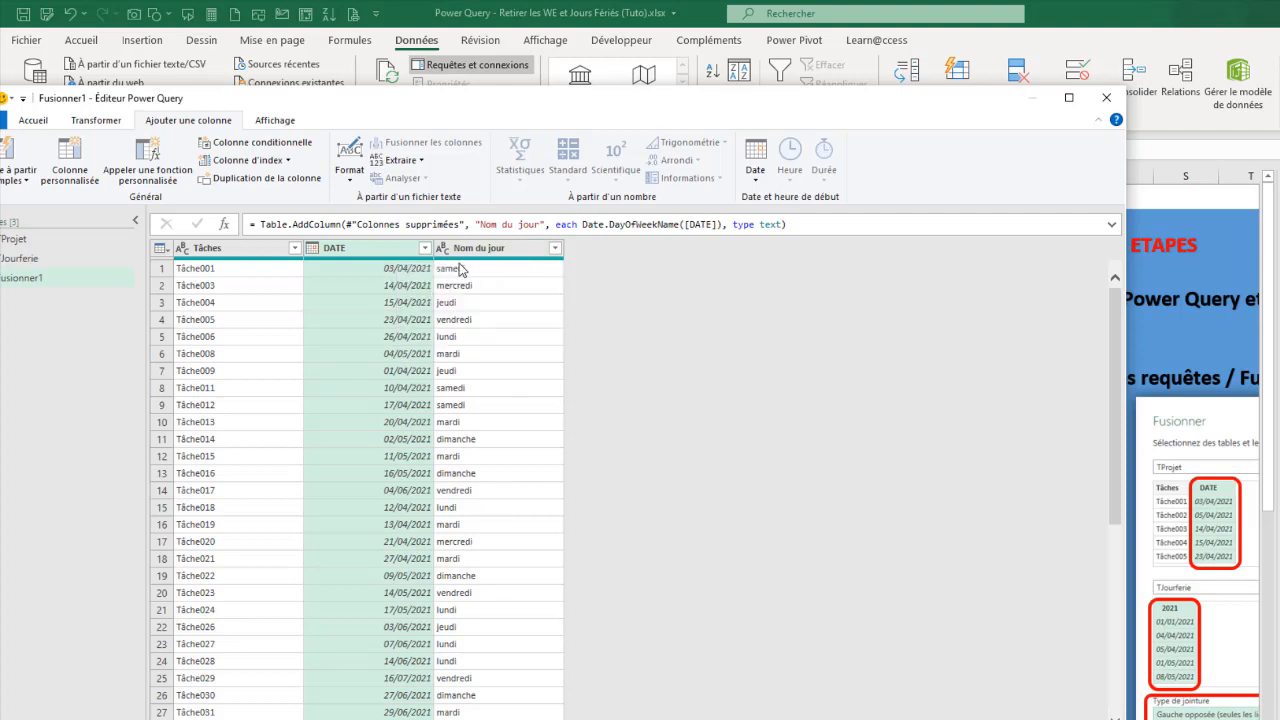
# - Filter dimanche and samedi out of the Nom du jour column and remove that helper column
pyautogui.click(556, 247)
pyautogui.click(325, 435)
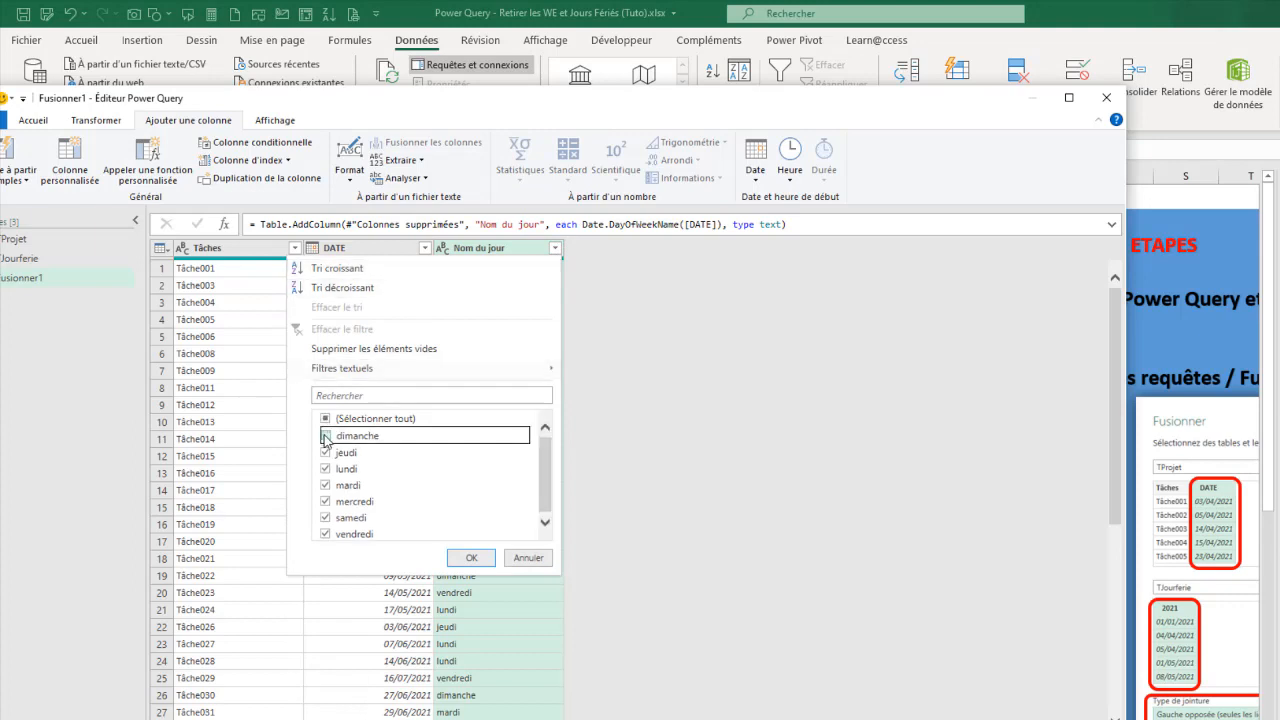
pyautogui.click(327, 518)
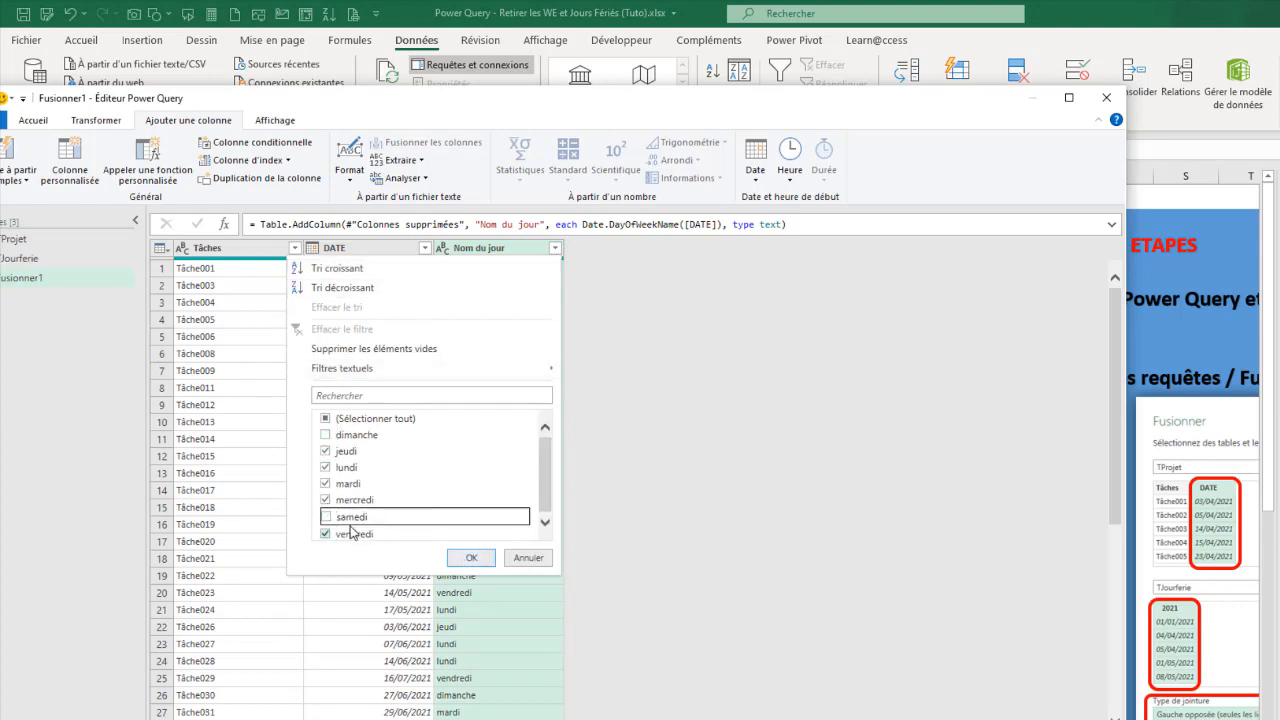
pyautogui.click(474, 560)
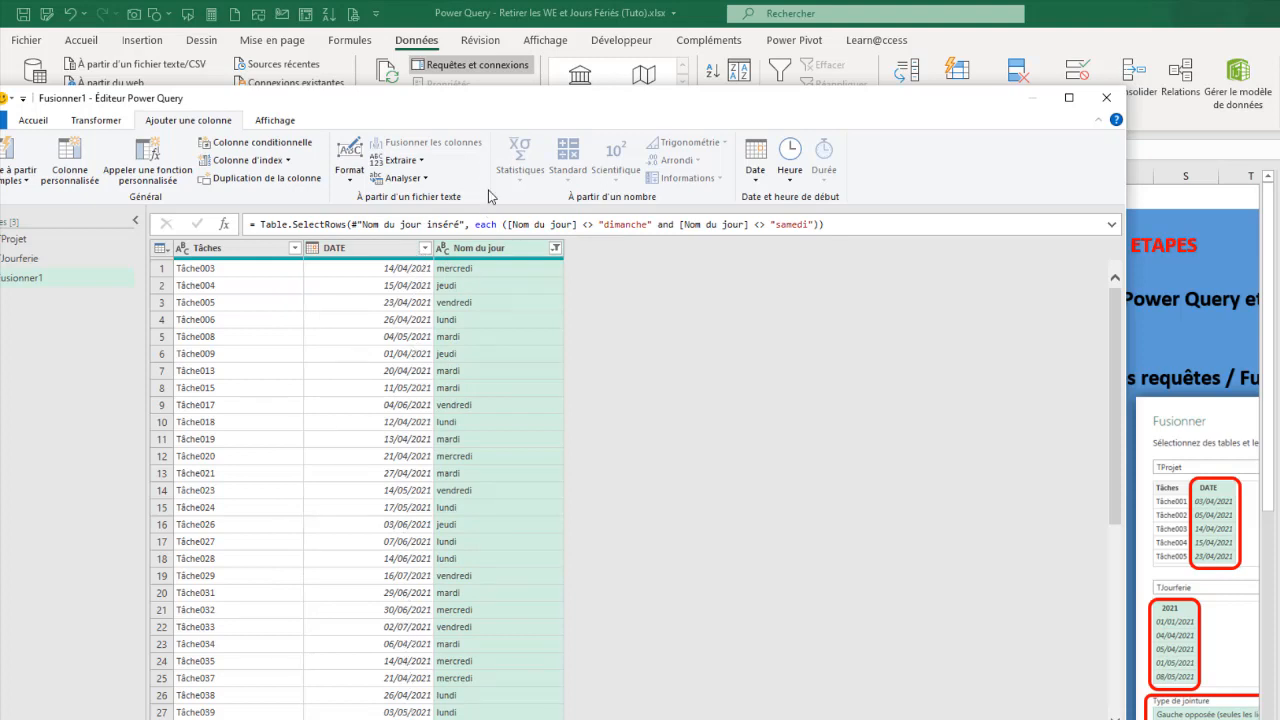
pyautogui.rightClick(490, 254)
pyautogui.click(535, 280)
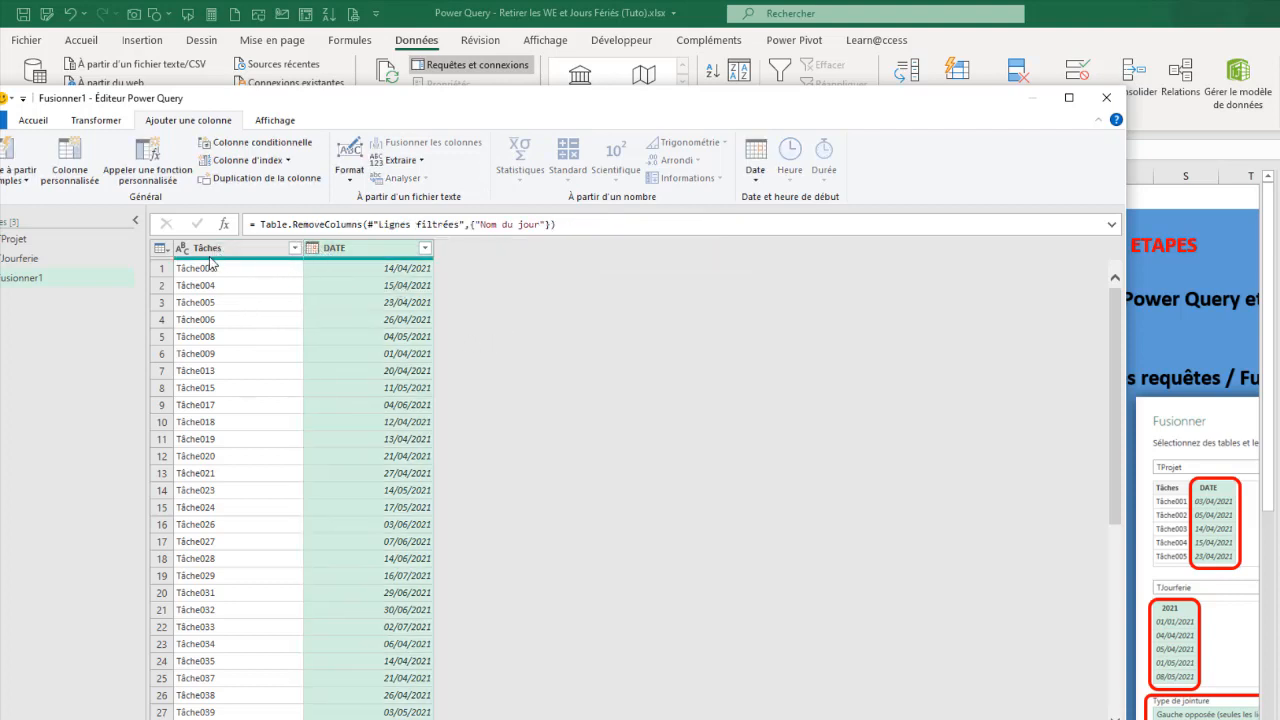
# - Show the query settings, view the first Colonnes supprimées applied step, and restore the editor to a smaller window over the worksheet
pyautogui.click(1068, 98)
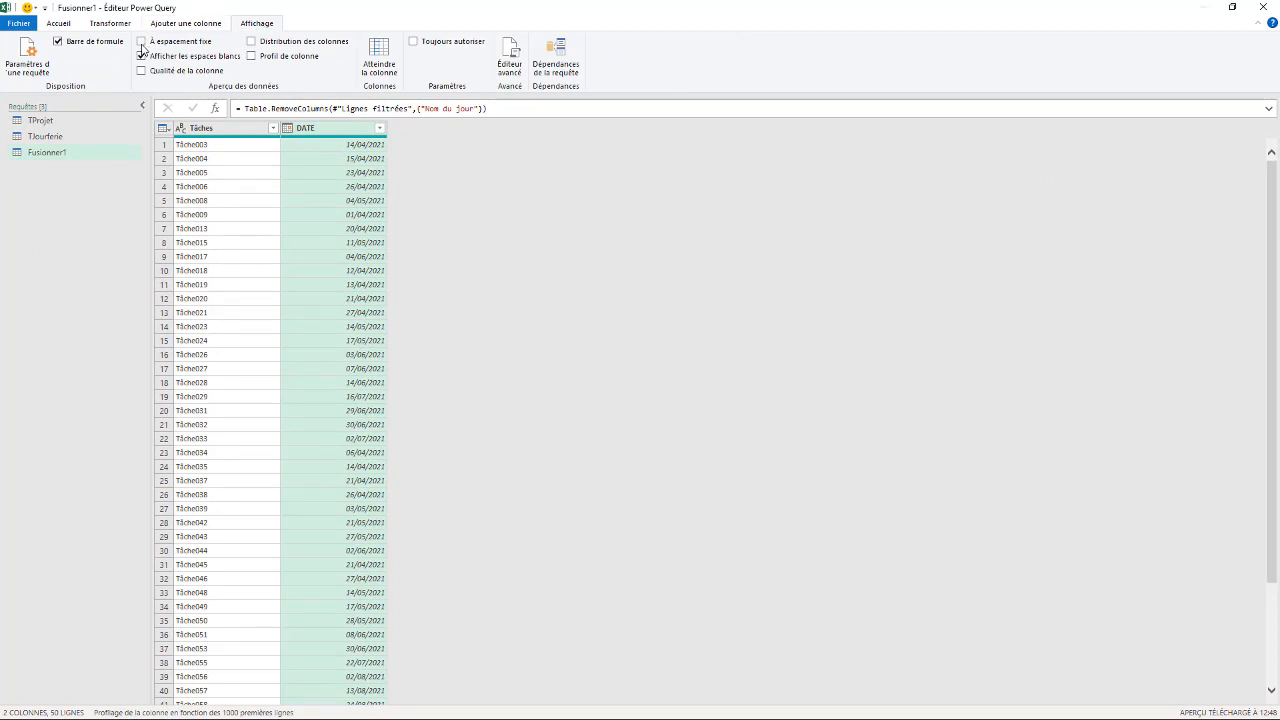
pyautogui.click(28, 60)
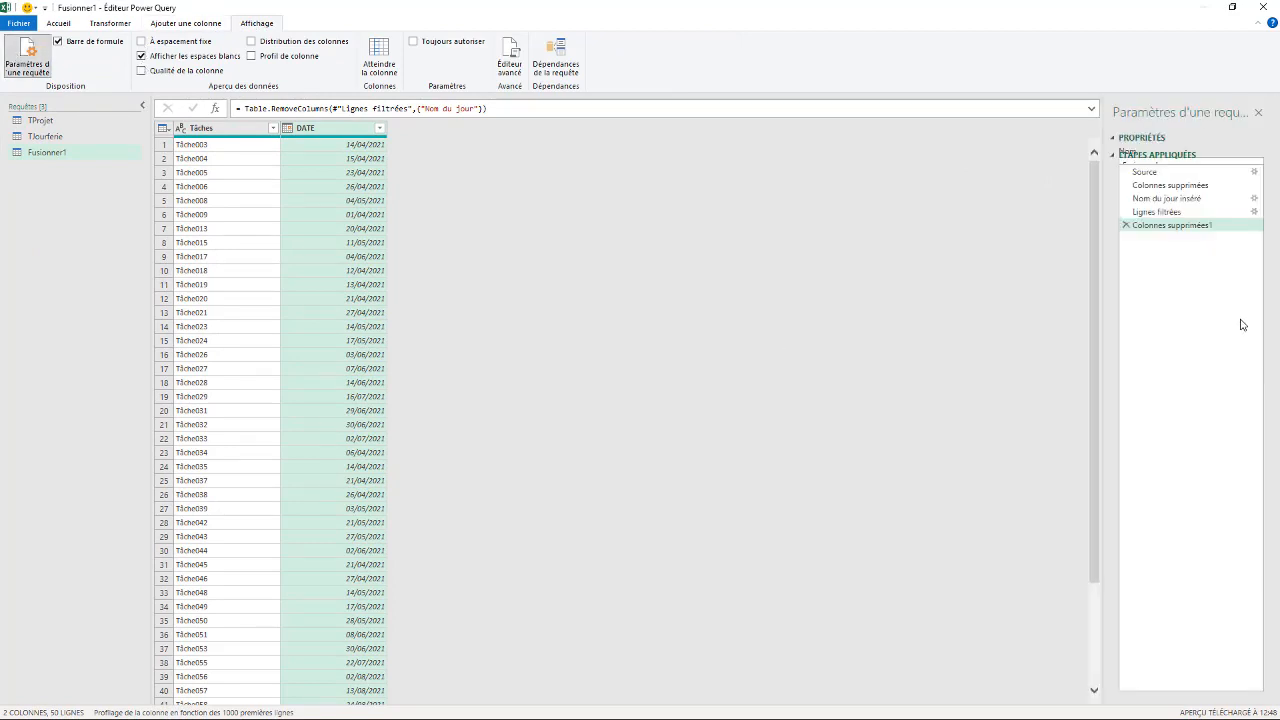
pyautogui.click(1165, 185)
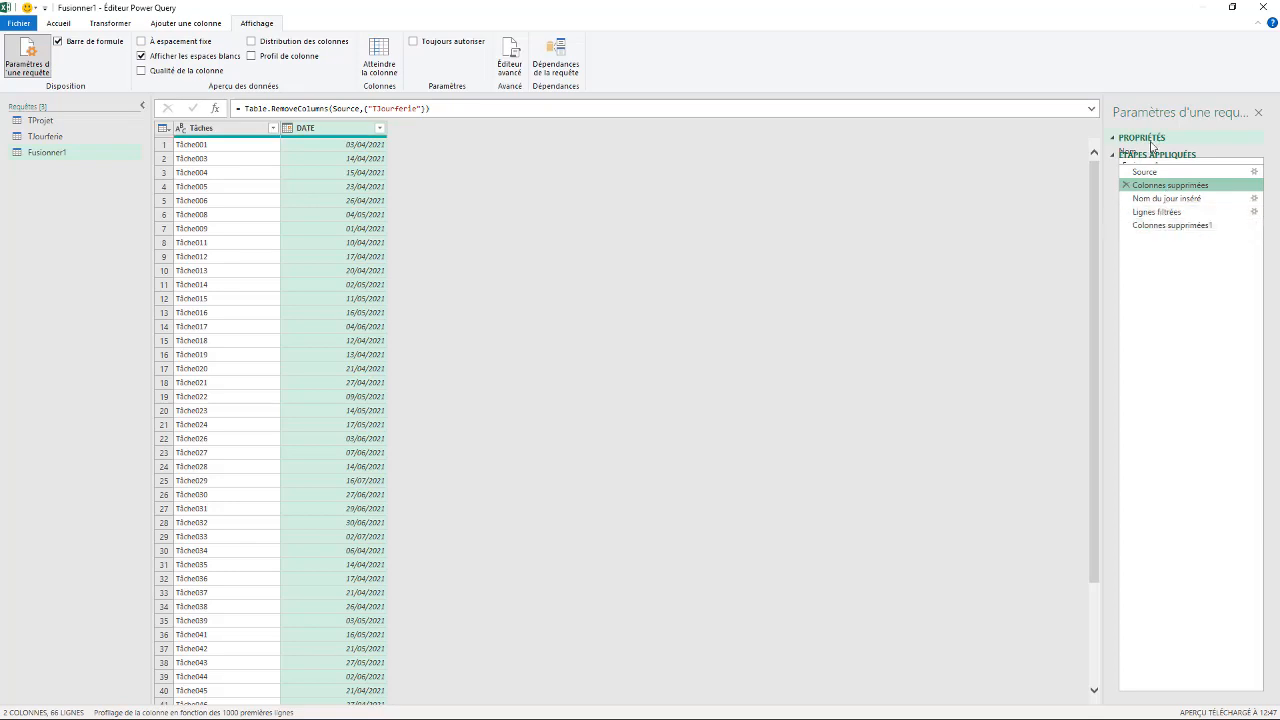
pyautogui.doubleClick(806, 14)
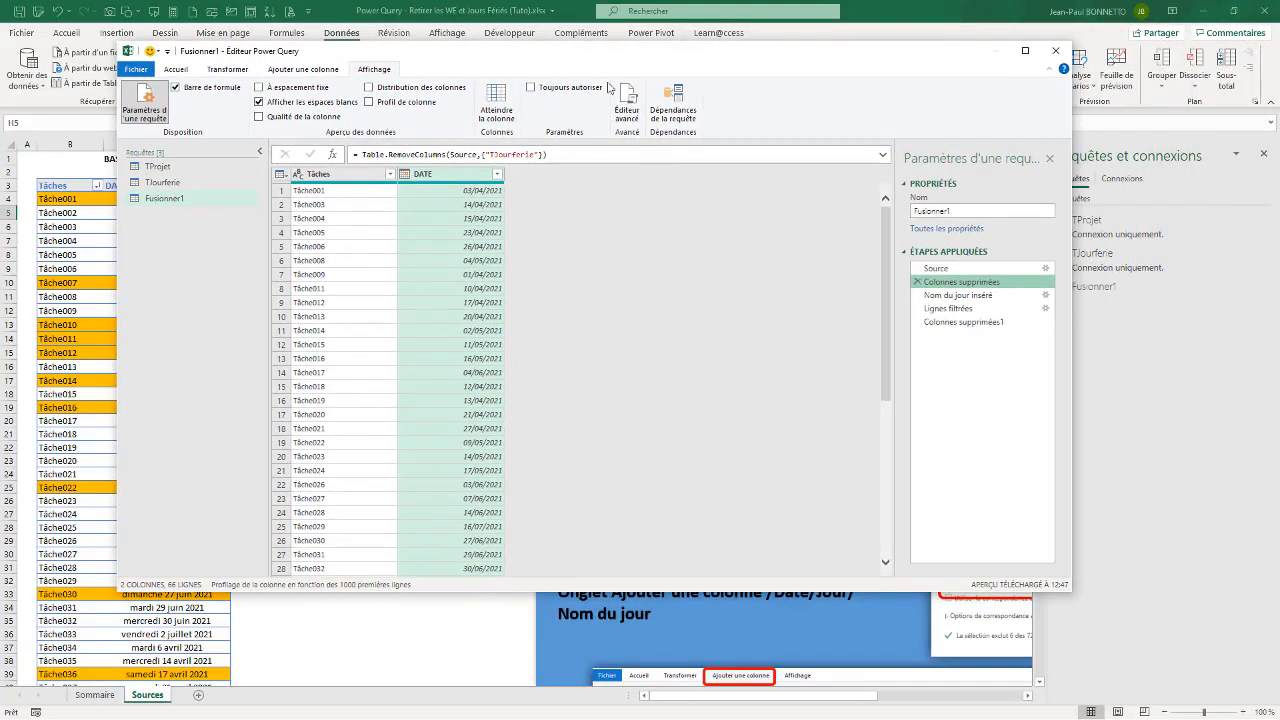
pyautogui.moveTo(599, 61); pyautogui.dragTo(497, 57)
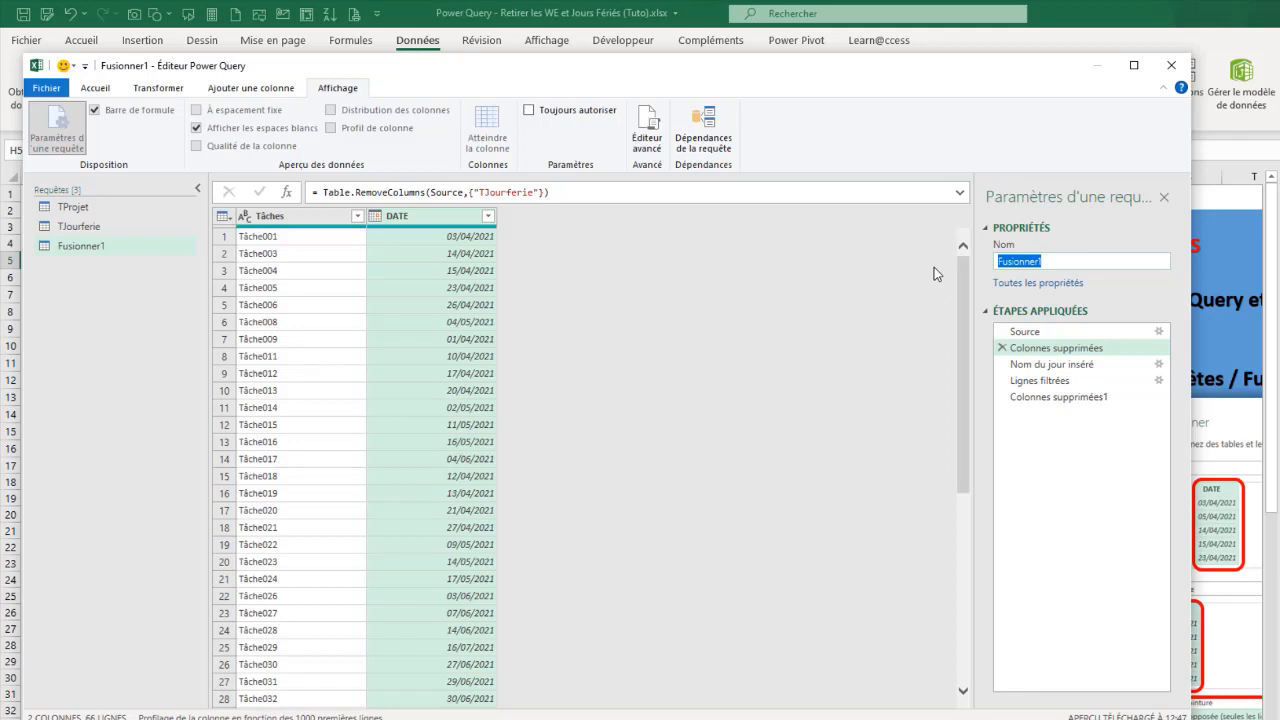
# - Rename the merged query as ListeHorsWeekEndetJourFerie
pyautogui.write('ListeHorsWenEndetJour')
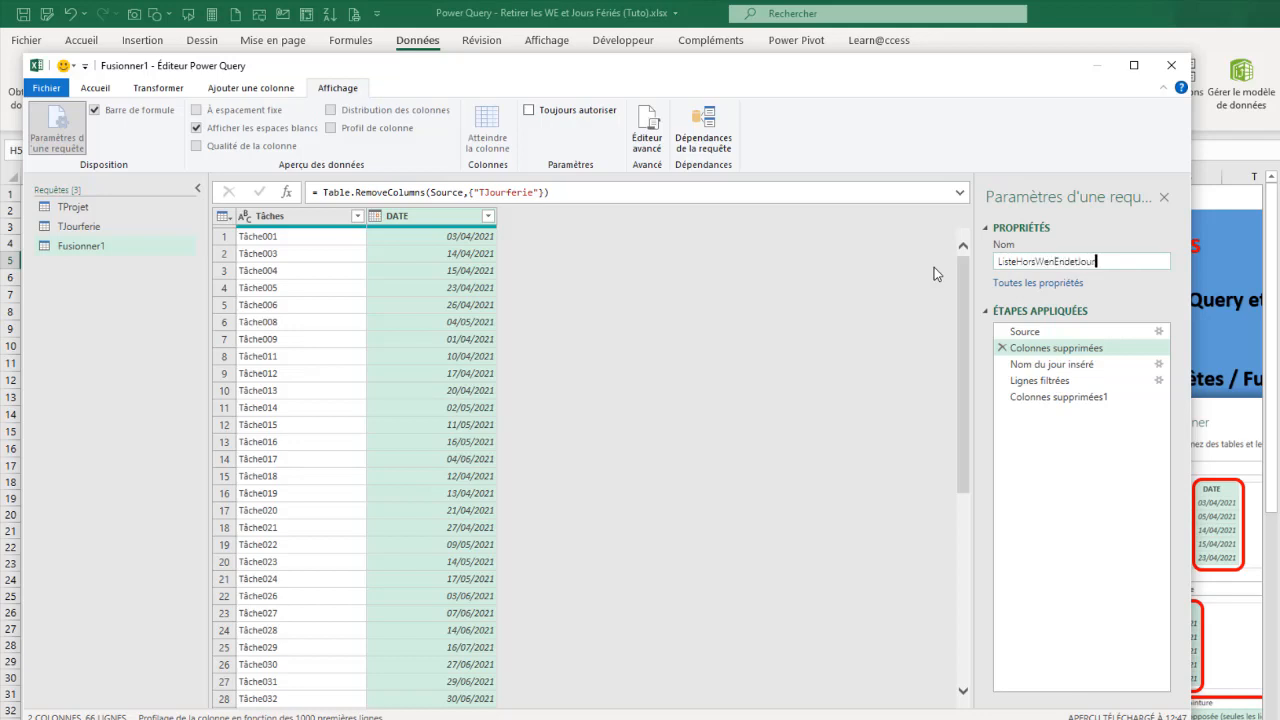
pyautogui.write('Ferie')
pyautogui.press('BackSpace')
pyautogui.write('ek')
# - Close the query editor and load the result as a table (Tableau) in a new worksheet
pyautogui.click(88, 90)
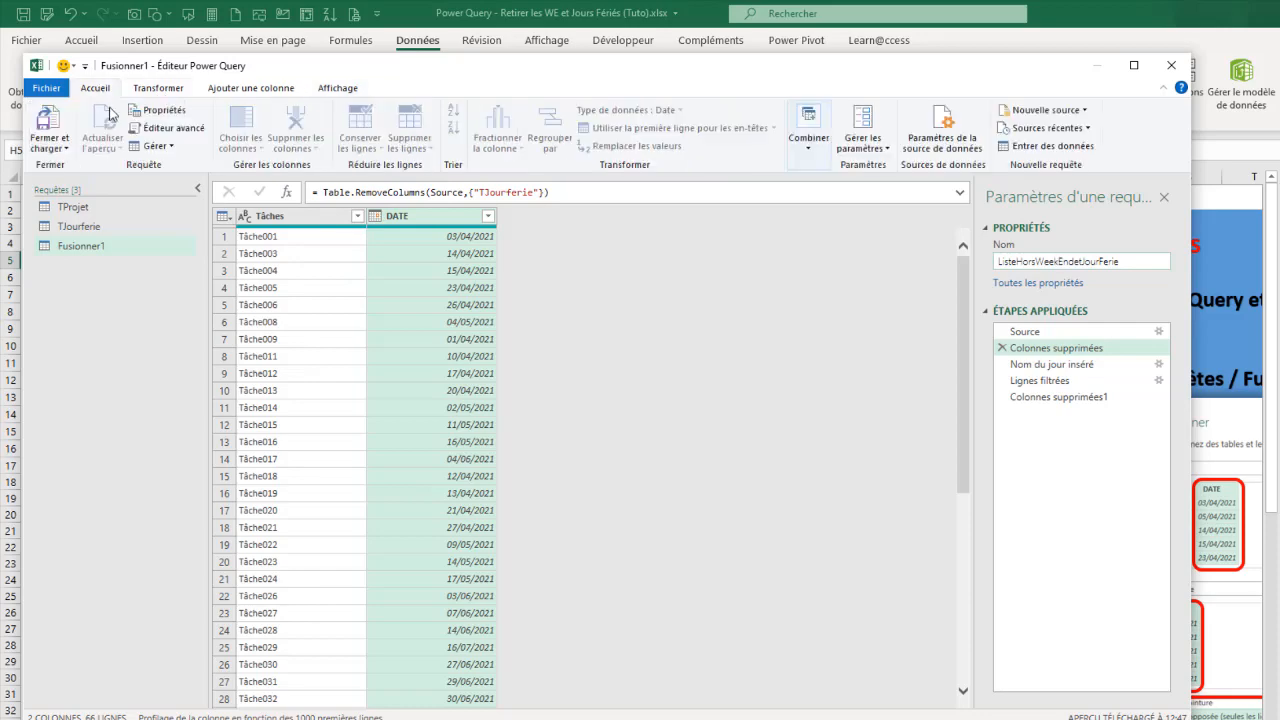
pyautogui.click(60, 150)
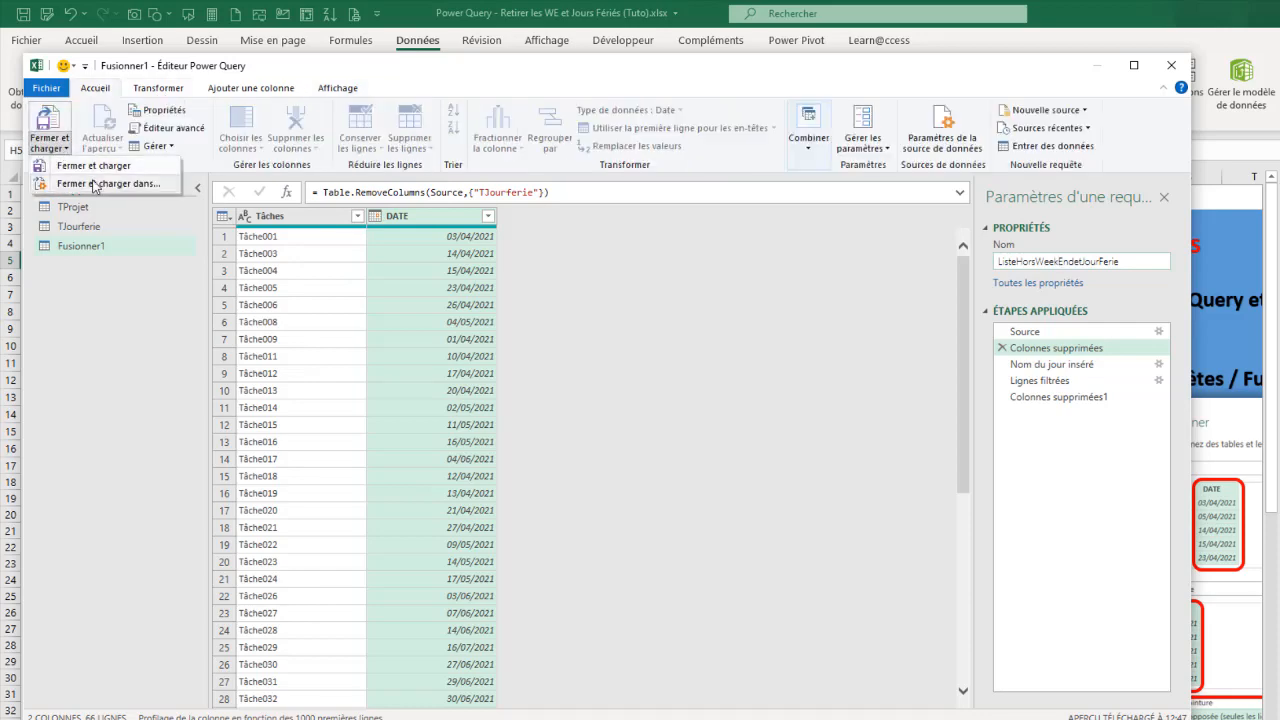
pyautogui.click(95, 182)
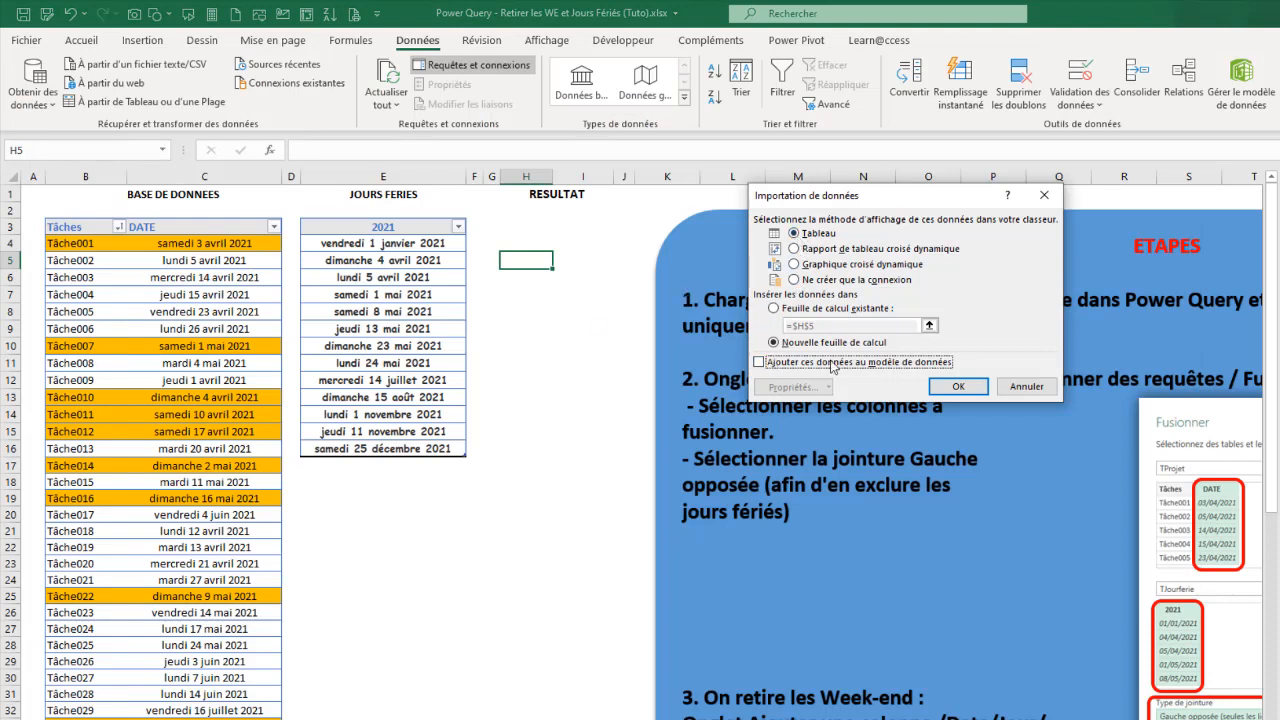
pyautogui.click(958, 387)
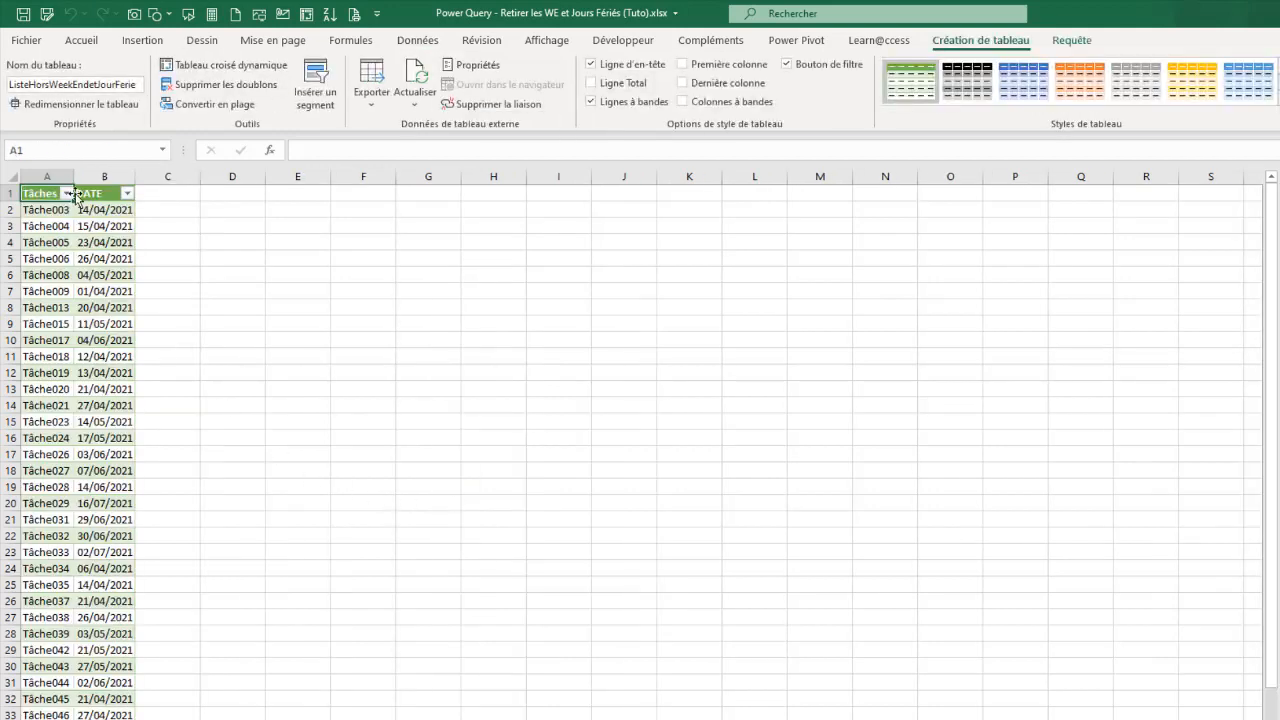
# - Widen the DATE and Tâches columns of the loaded table and deselect the table
pyautogui.moveTo(133, 178); pyautogui.dragTo(163, 180)
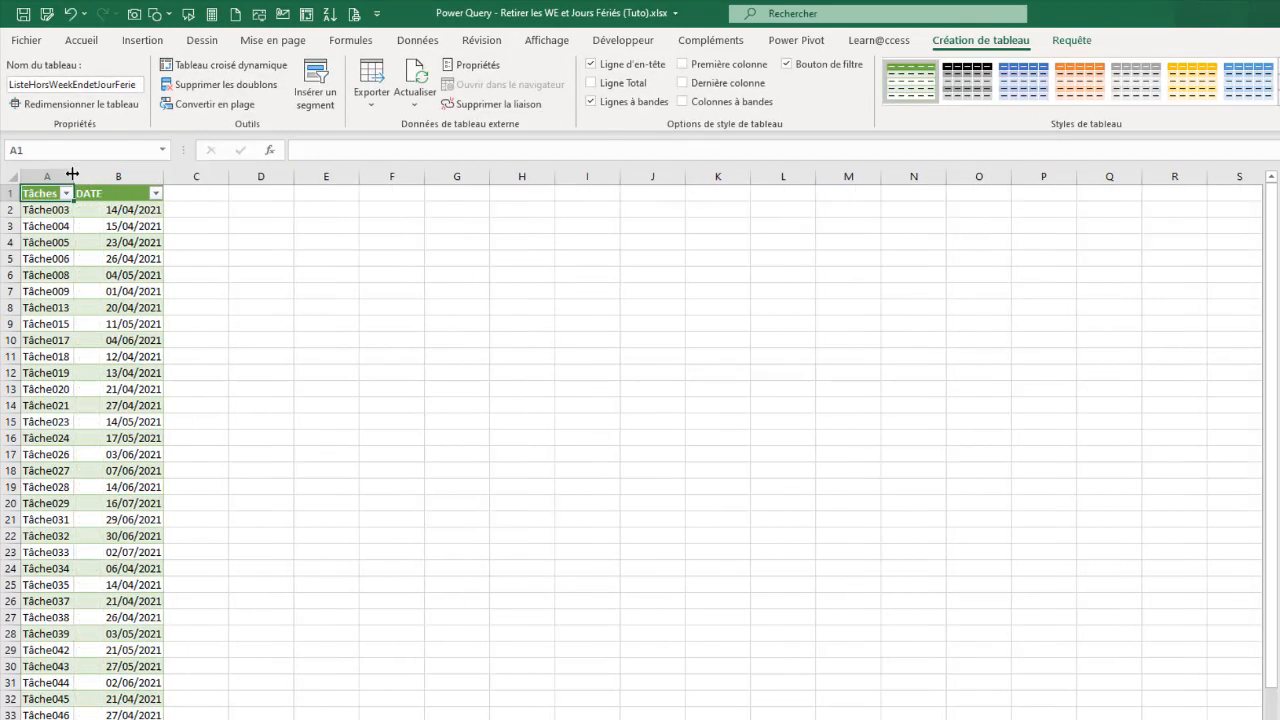
pyautogui.moveTo(73, 176); pyautogui.dragTo(88, 176)
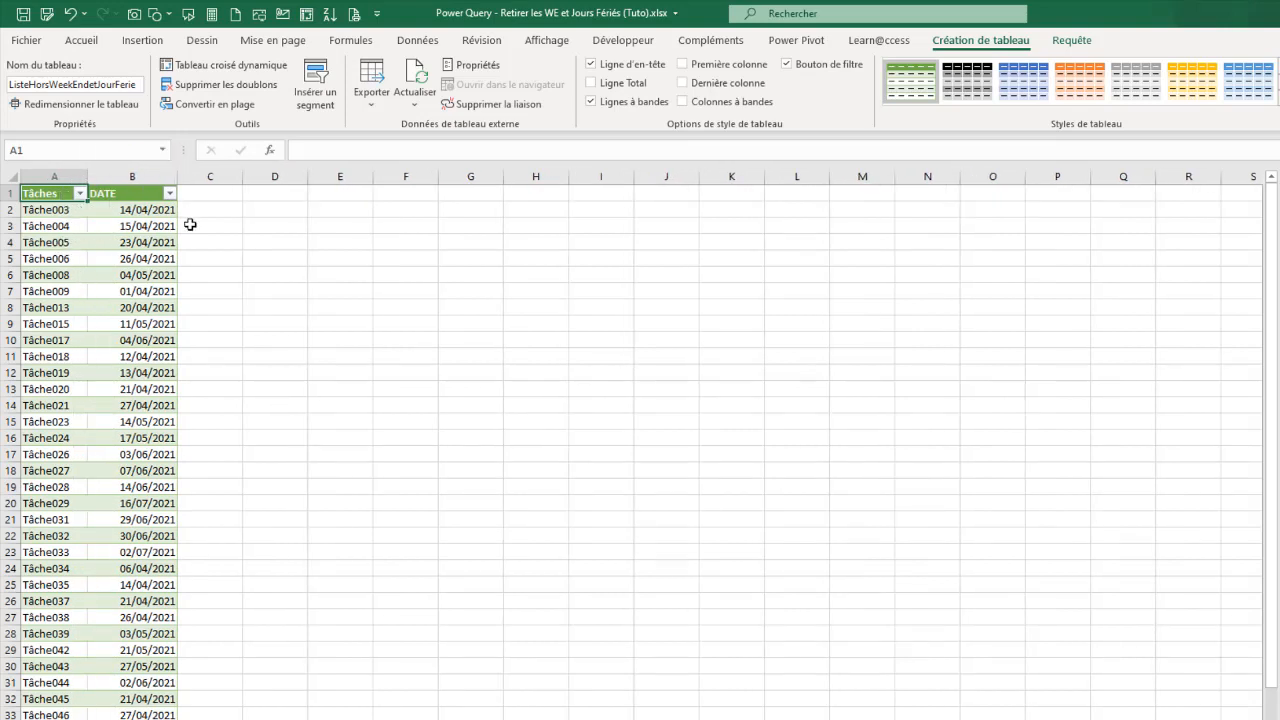
pyautogui.click(348, 490)
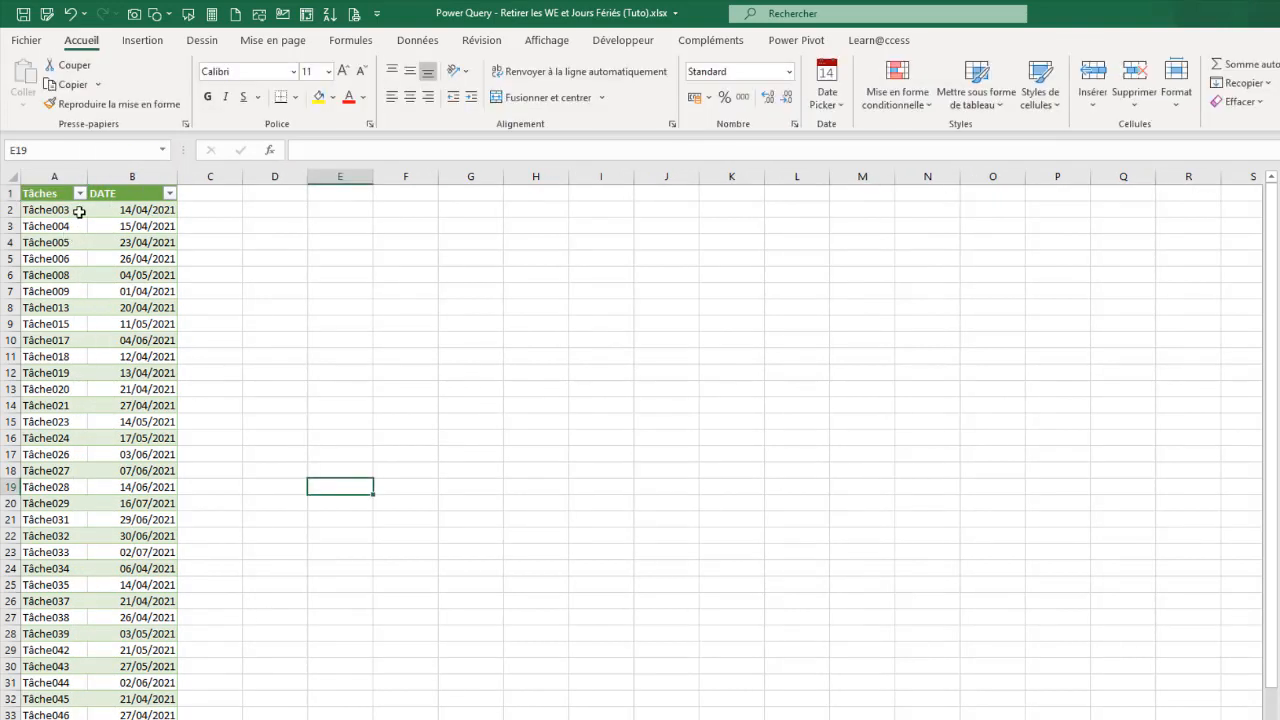